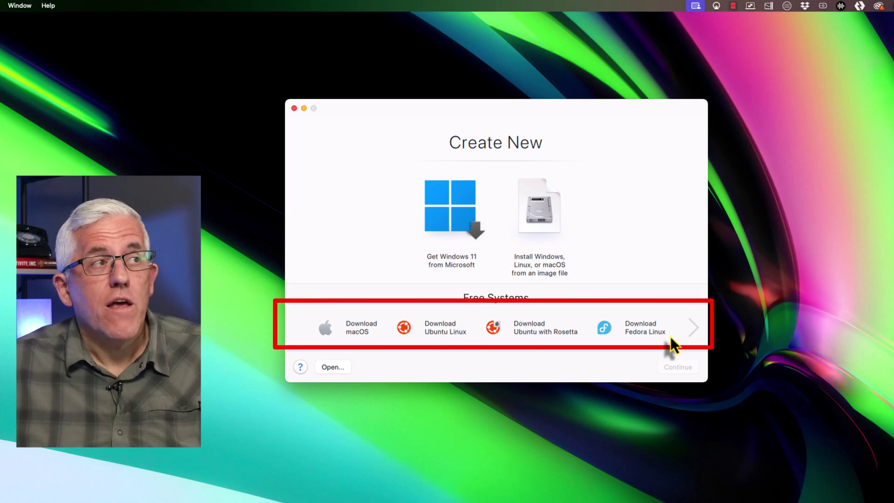
Step: Download Windows 11 from Microsoft into a new VM, accept the folder change, and start installing
left_click(694, 327)
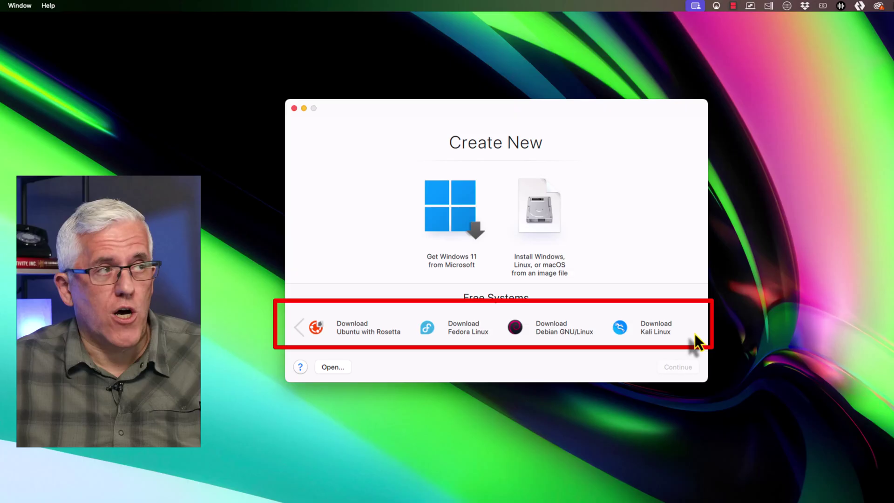
left_click(451, 225)
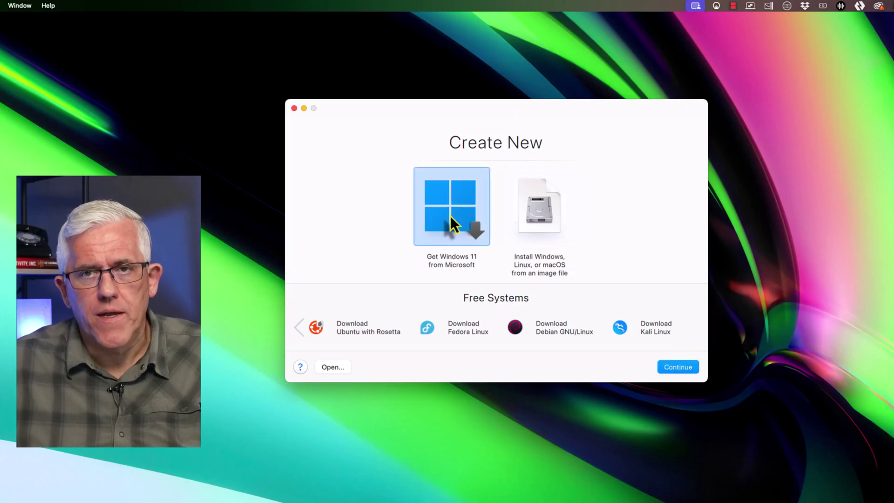
left_click(665, 367)
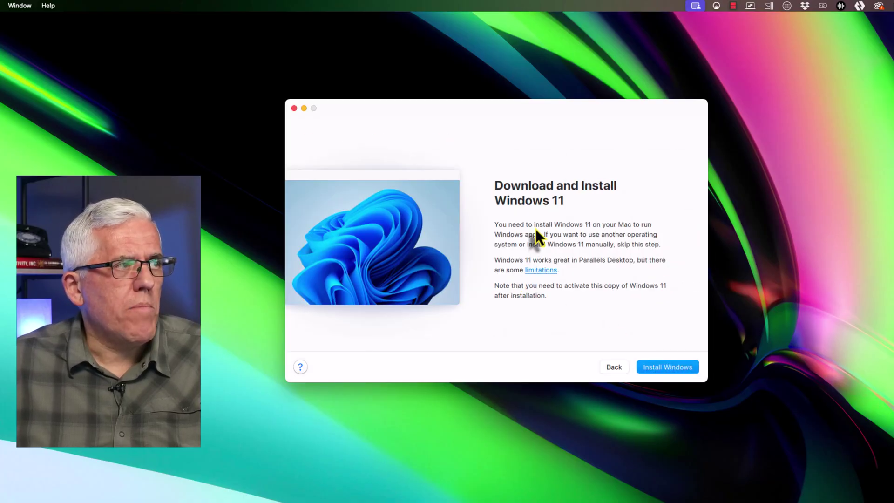
left_click(676, 368)
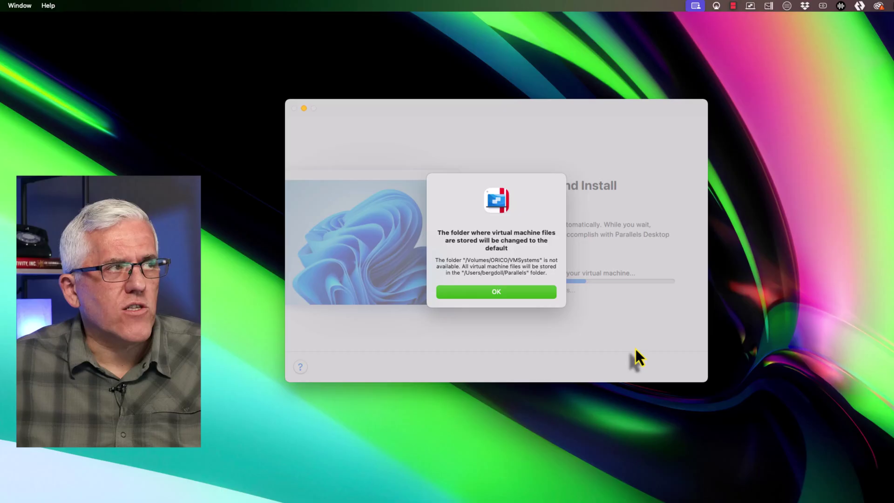
left_click(485, 294)
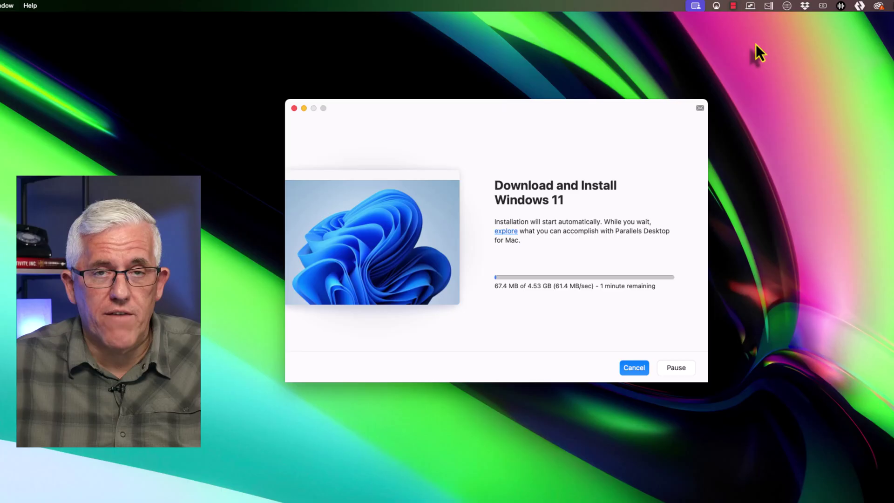
left_click(733, 6)
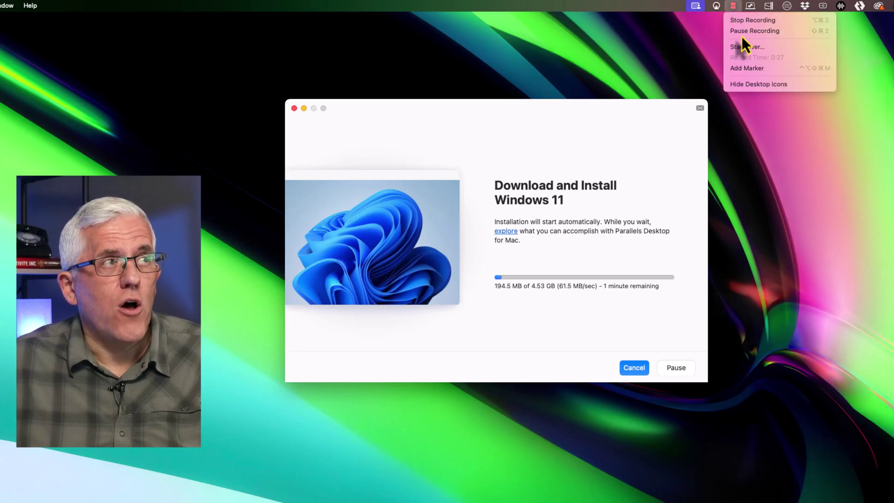
left_click(755, 31)
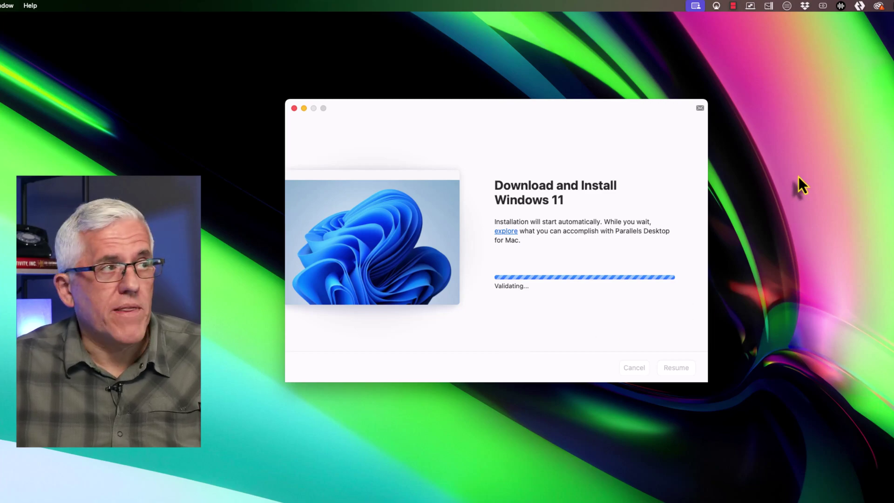
left_click(734, 7)
left_click(740, 32)
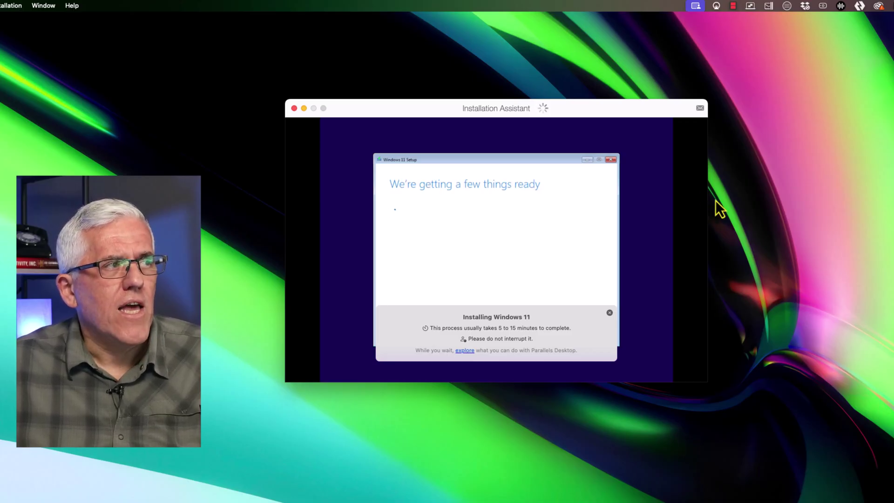
Step: Allow local network access, dismiss Installation Complete, accept the Windows license and all cookies
left_click(734, 7)
left_click(762, 34)
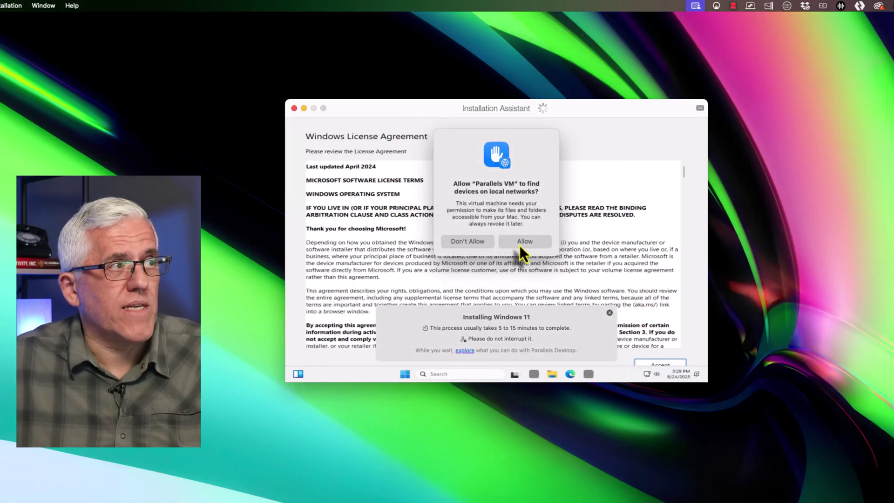
left_click(520, 245)
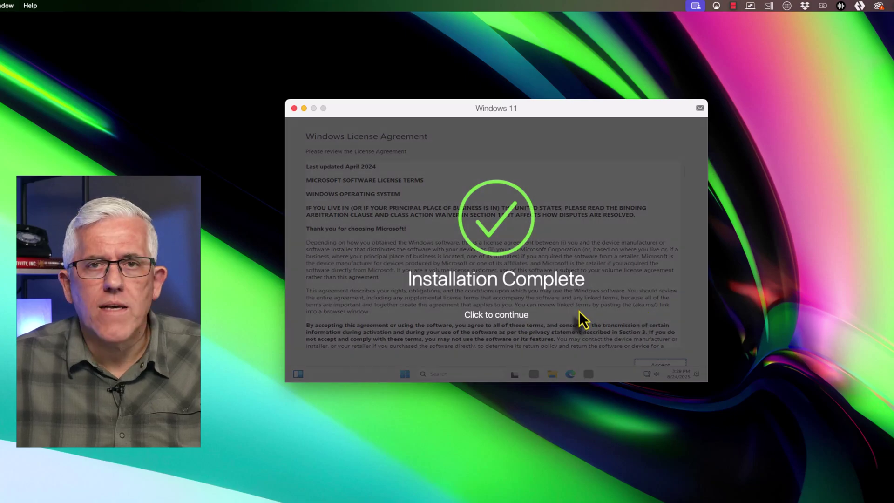
left_click(574, 312)
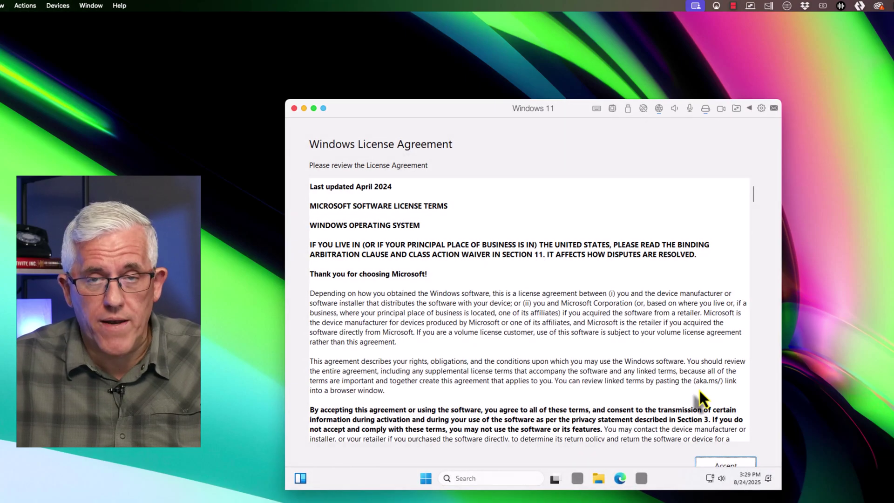
left_click(725, 465)
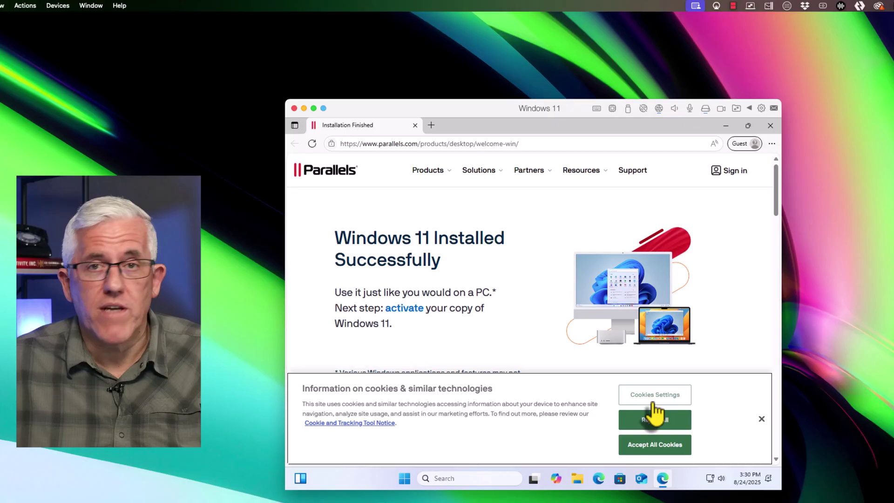
left_click(658, 446)
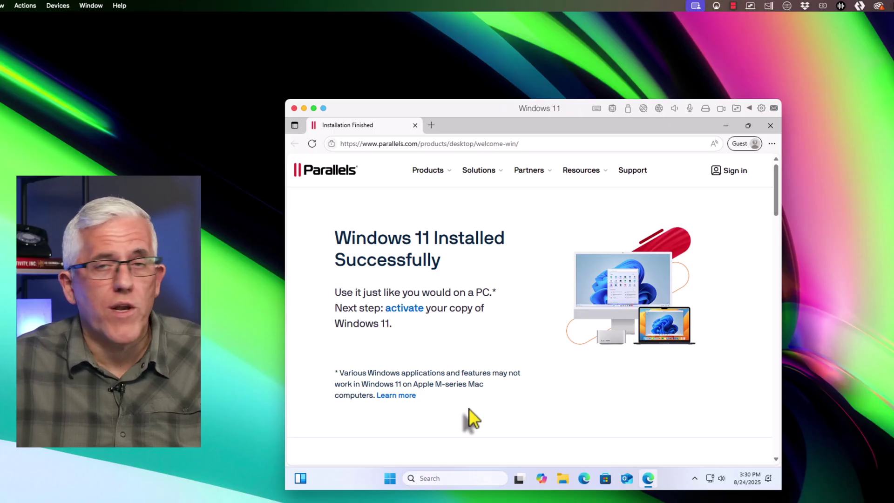
Step: Minimize the Edge welcome window, toggling the Start menu, to leave a clean Windows desktop
left_click(725, 126)
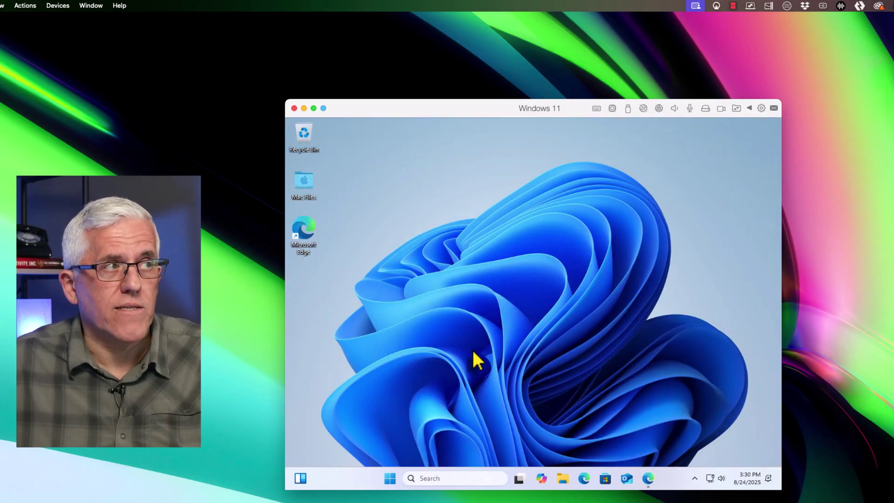
left_click(389, 478)
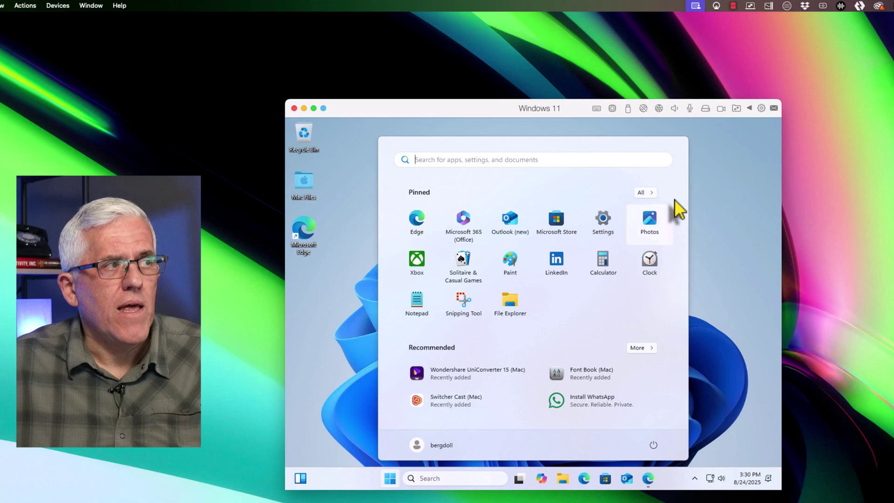
left_click(708, 255)
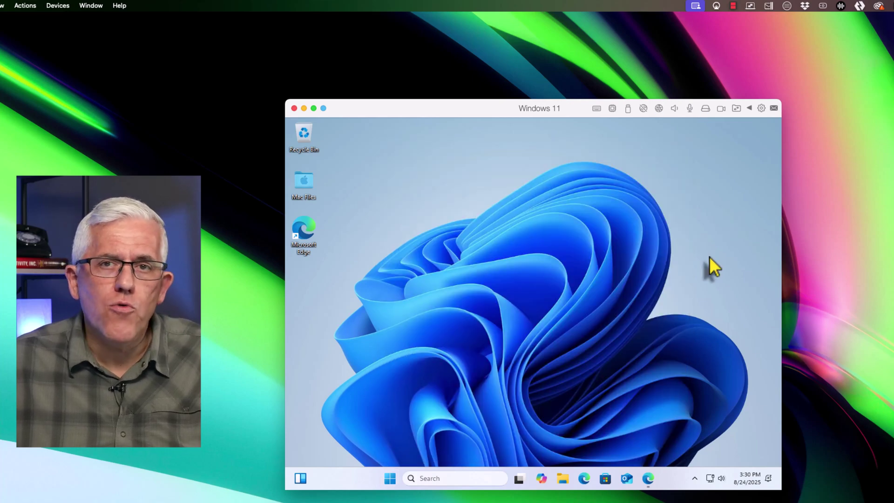
left_click(652, 480)
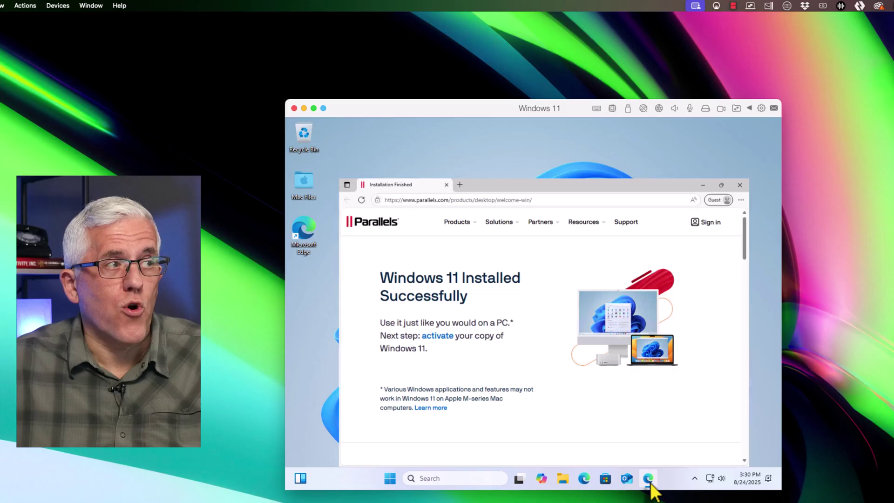
left_click(651, 483)
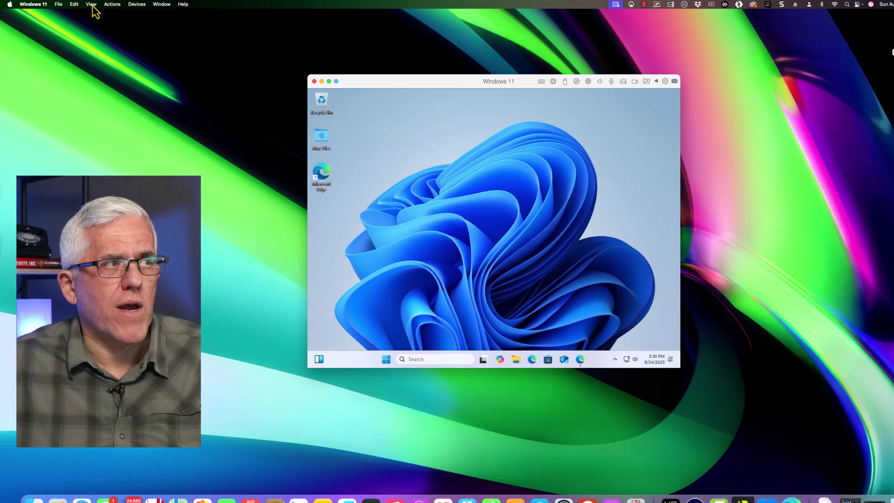
left_click(92, 4)
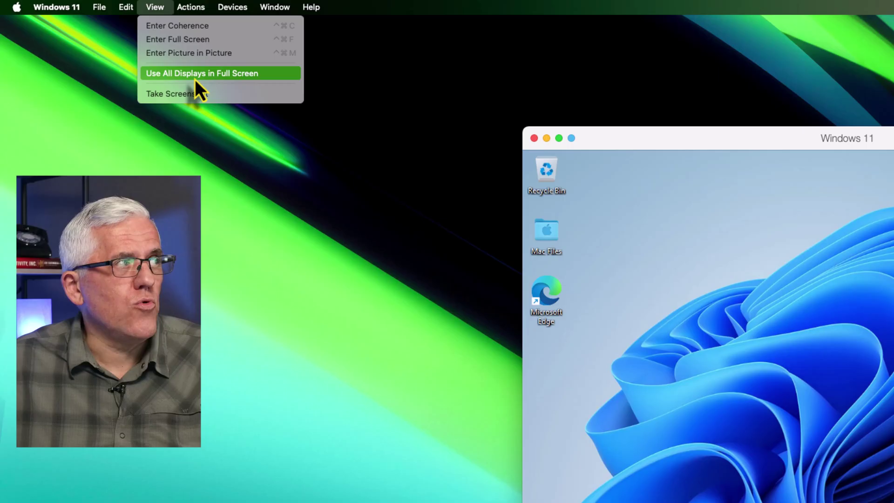
mouse_move(231, 15)
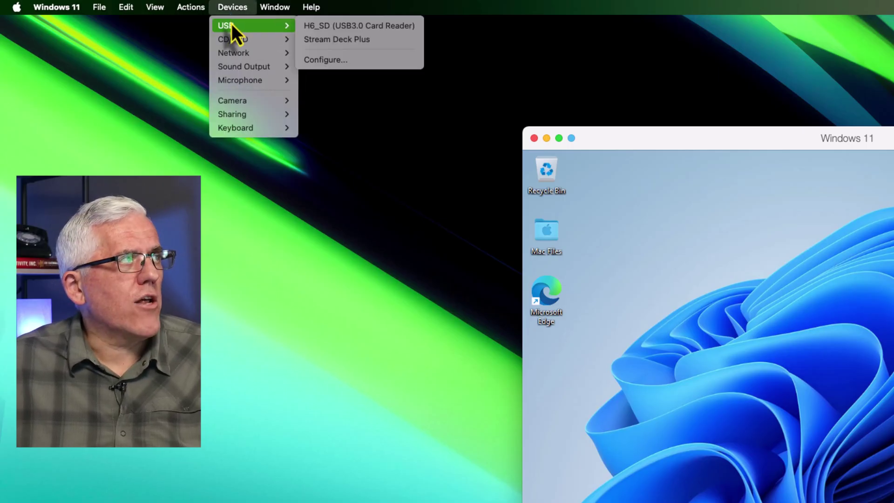
mouse_move(233, 39)
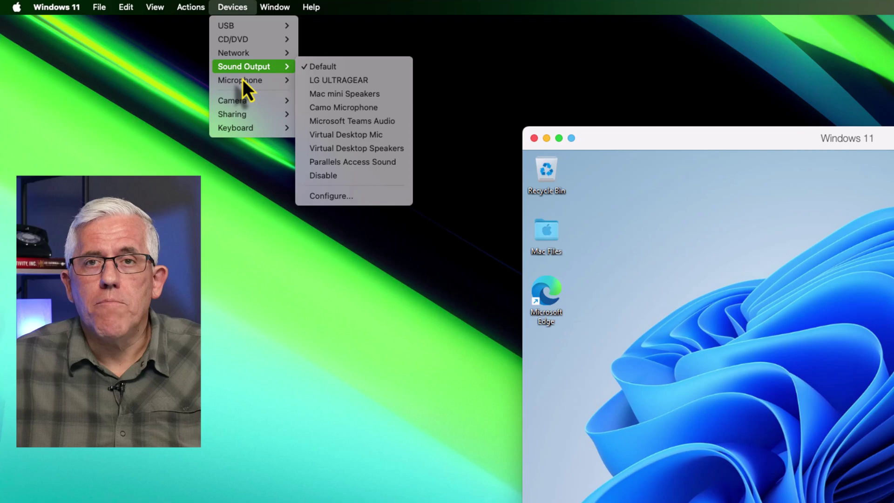
mouse_move(242, 83)
mouse_move(245, 102)
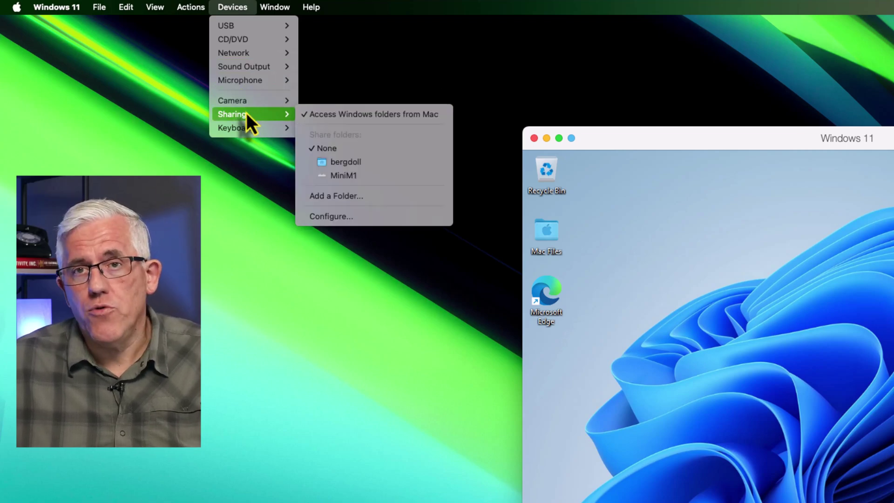
mouse_move(248, 130)
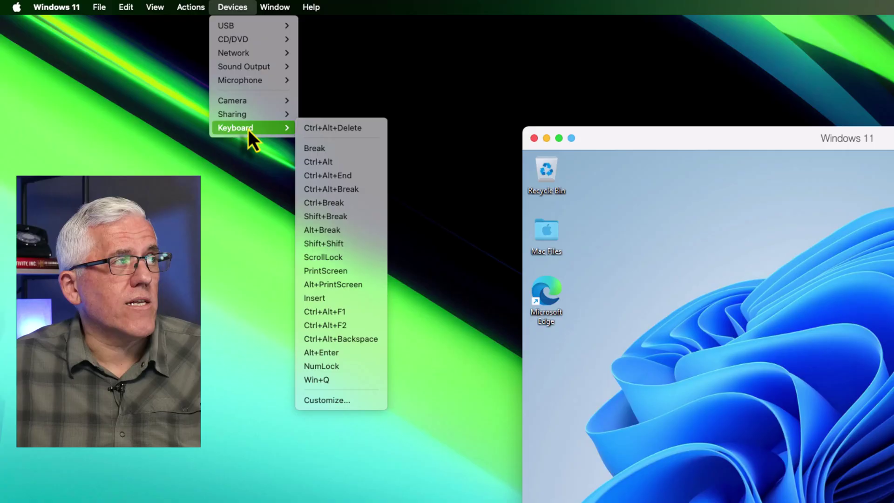
mouse_move(162, 15)
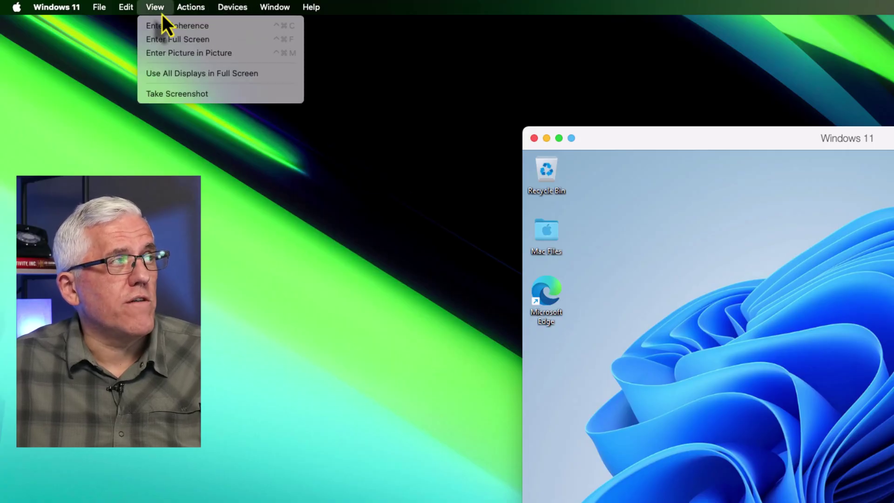
mouse_move(135, 10)
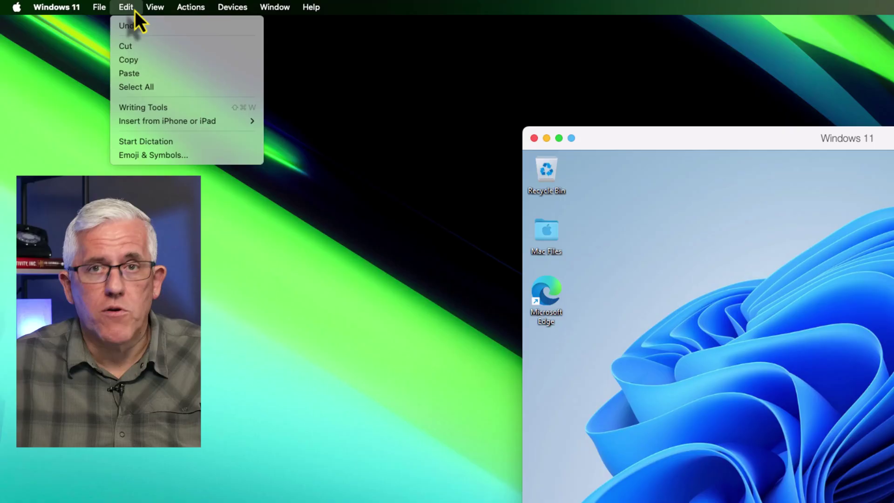
mouse_move(107, 12)
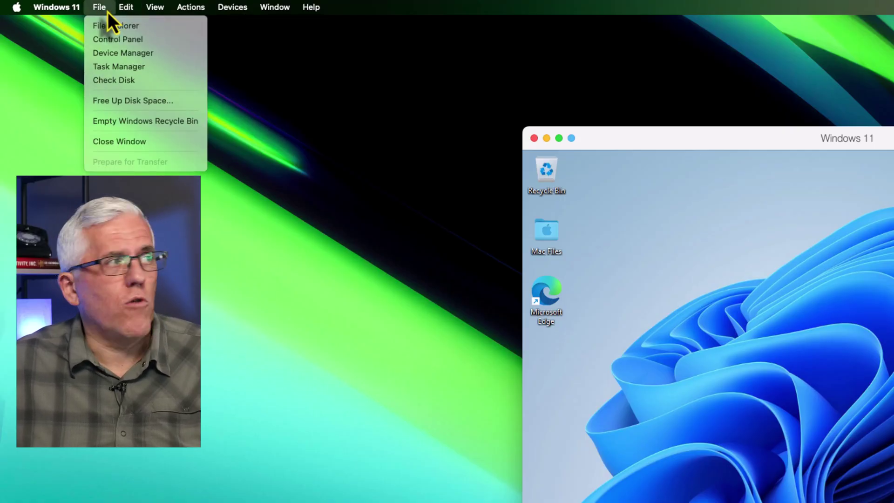
mouse_move(273, 9)
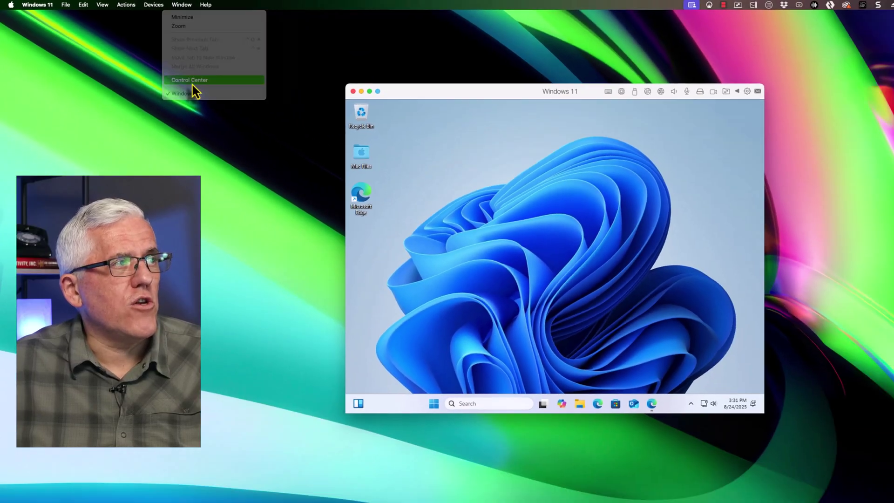
Step: From Control Center, start downloading the free macOS 15.6.1 image under Free Systems
left_click(192, 82)
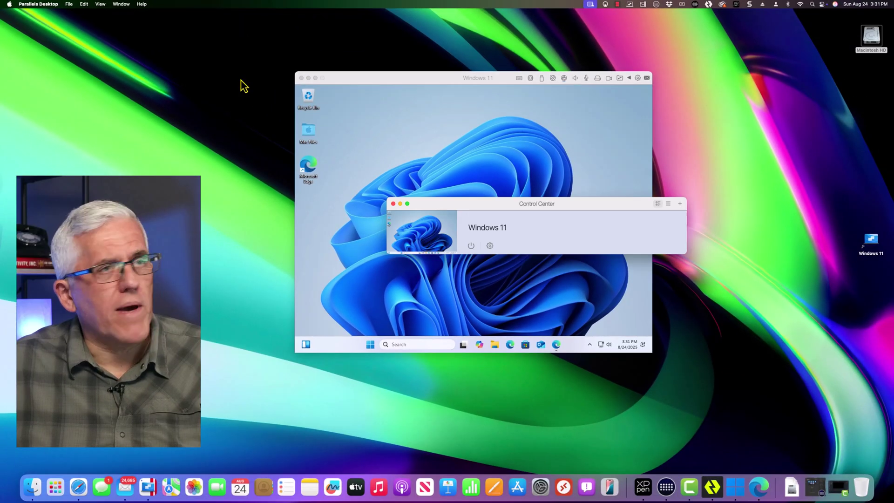
left_click_drag(486, 208, 502, 137)
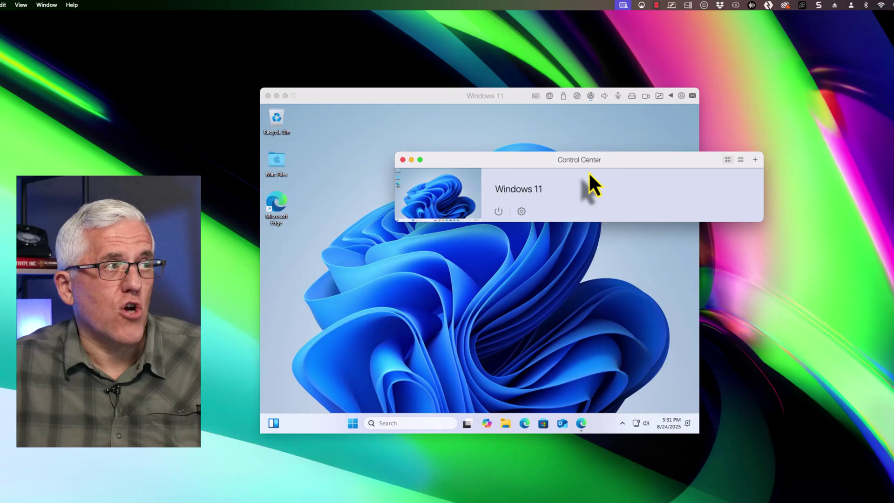
left_click(755, 160)
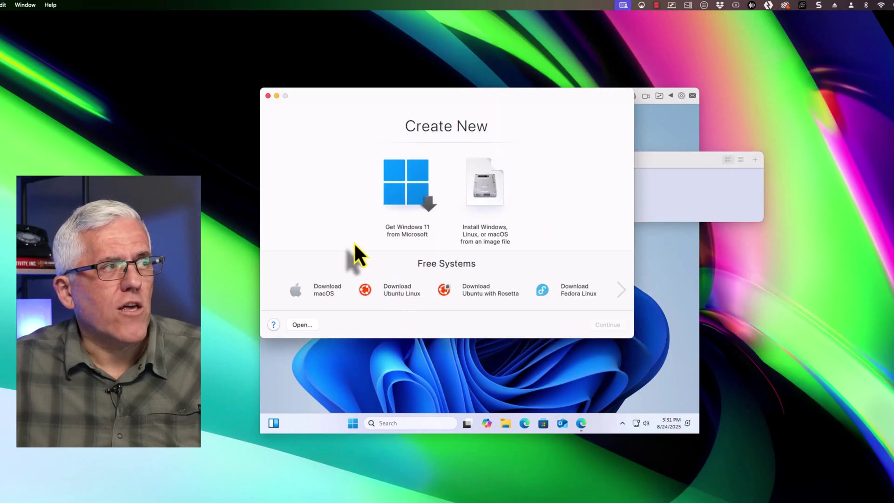
left_click(314, 298)
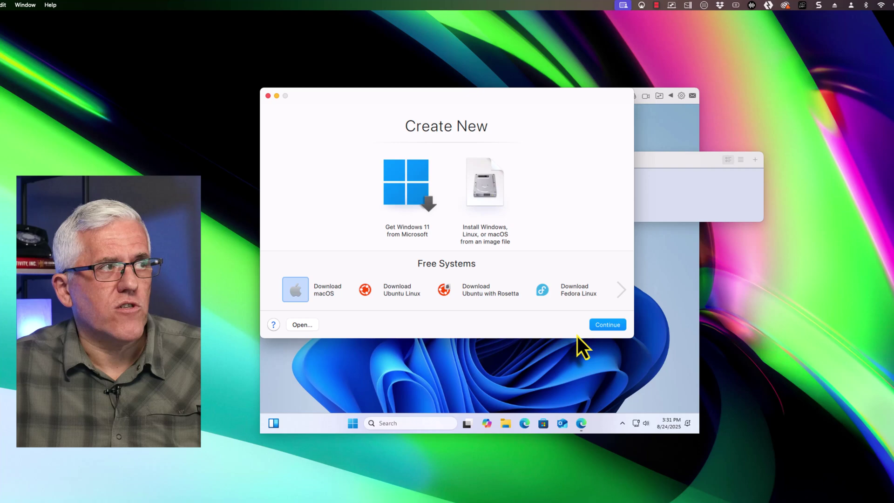
left_click(606, 325)
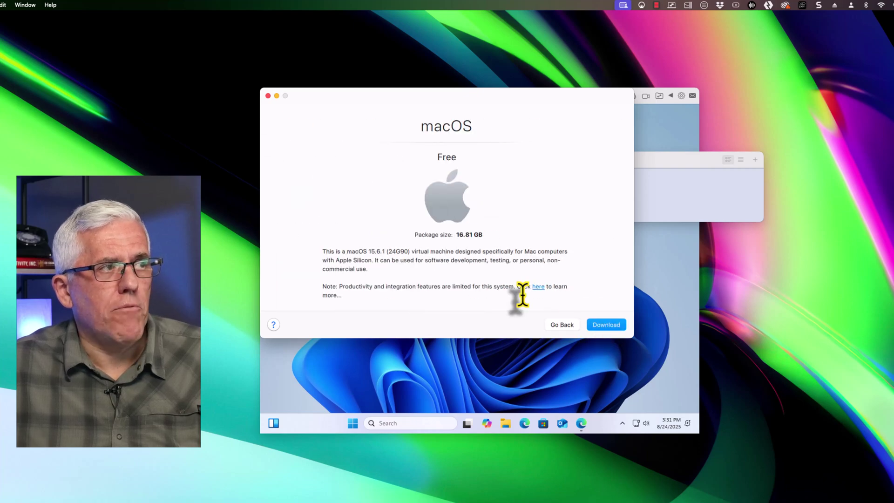
left_click(608, 326)
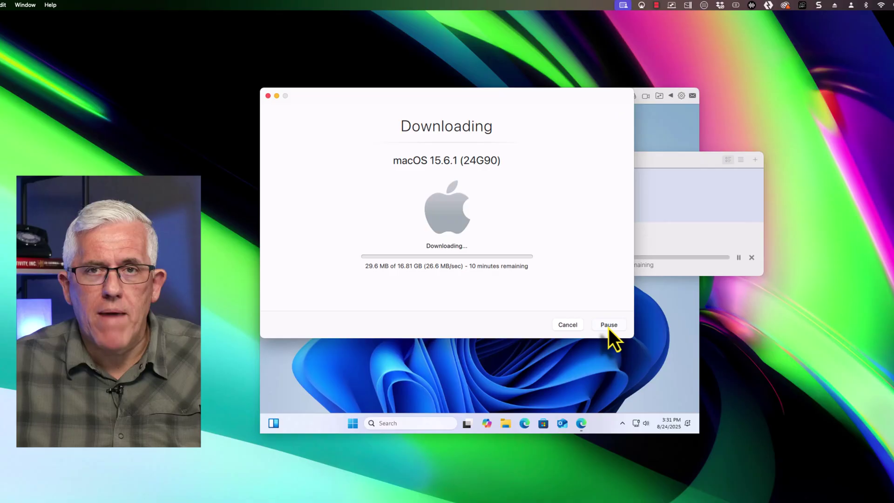
left_click(657, 5)
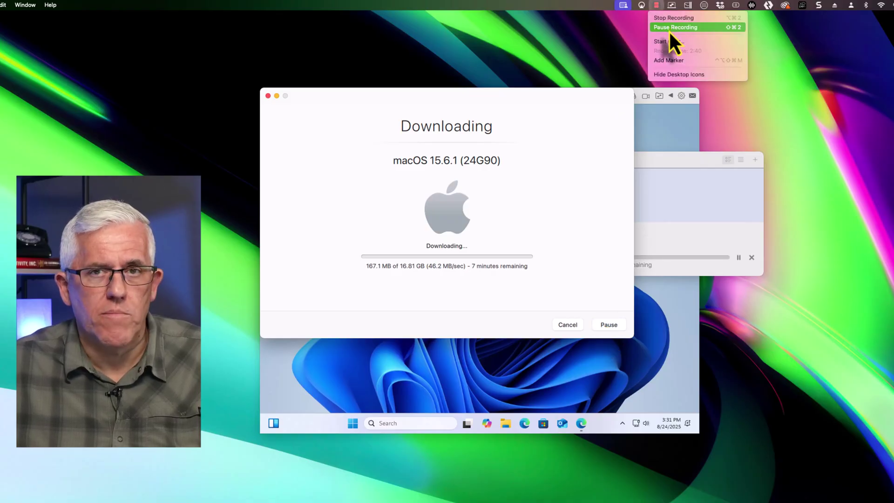
left_click(669, 29)
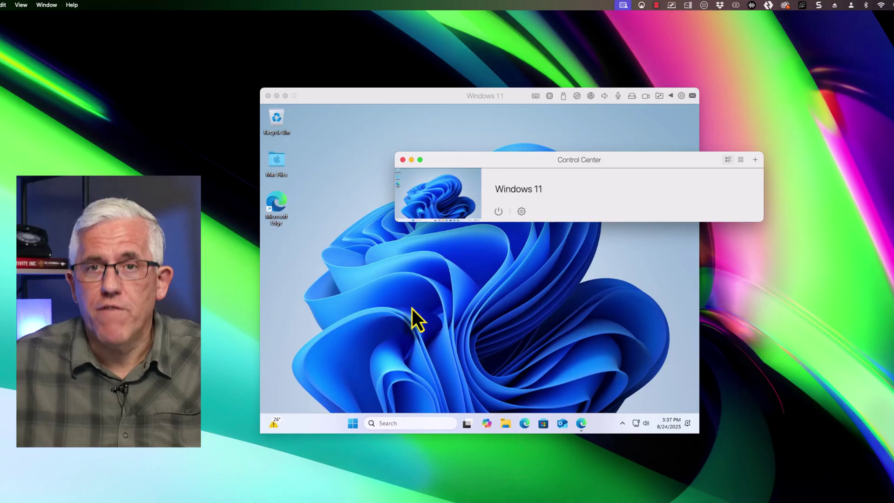
Step: Create a VM named macOS from the detected image file, saved in the Parallels folder
left_click(656, 6)
left_click(664, 27)
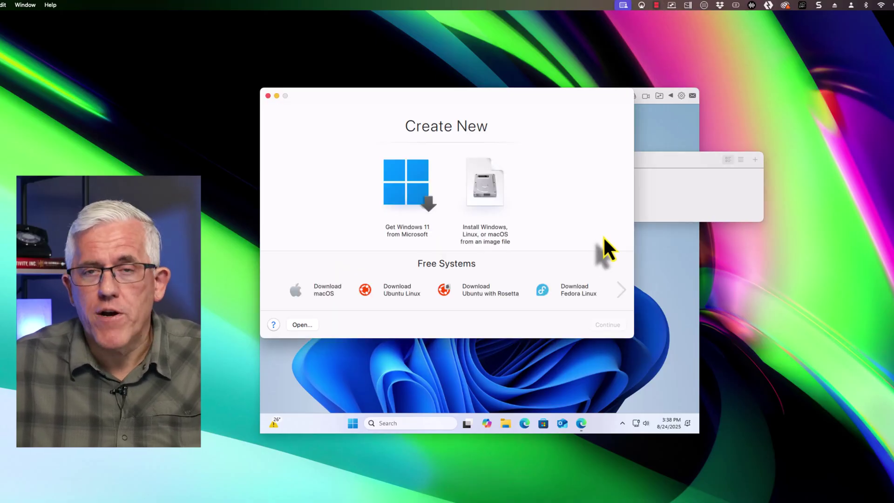
left_click(487, 191)
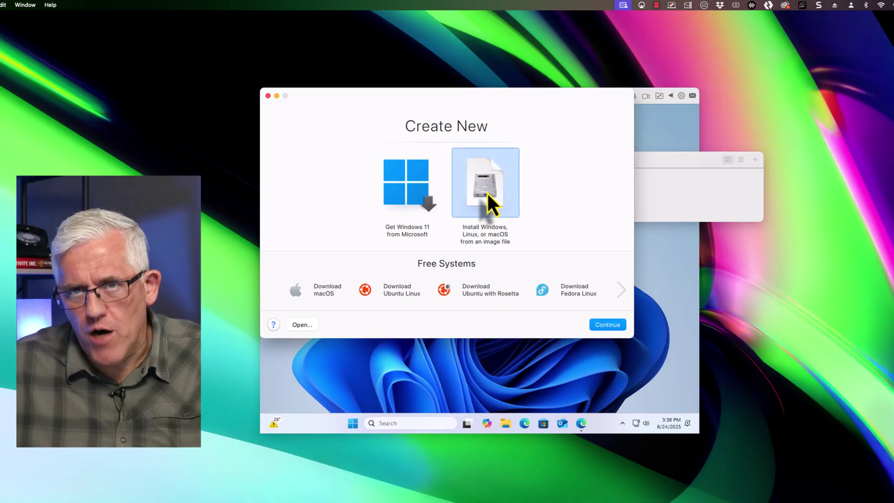
left_click(607, 326)
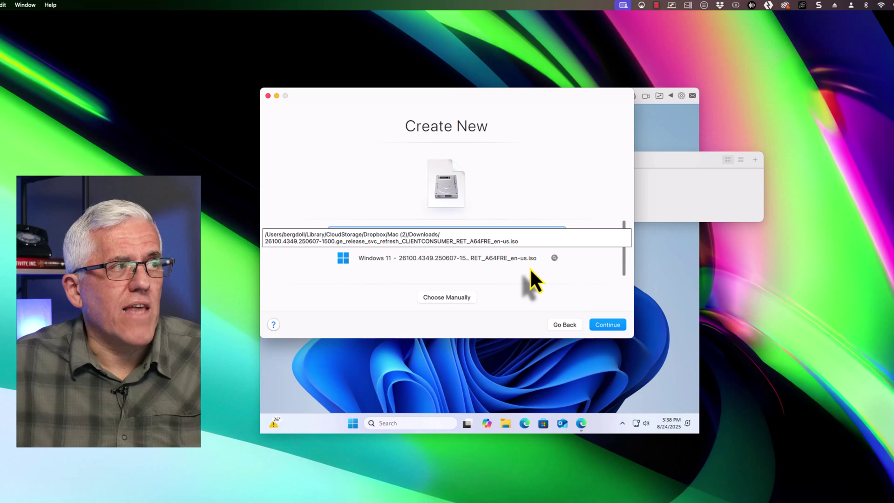
left_click(610, 326)
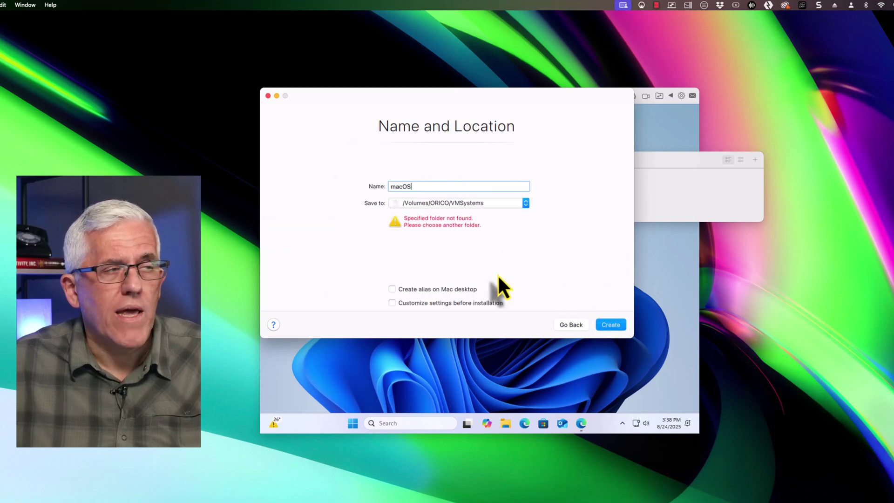
left_click(525, 203)
left_click(442, 216)
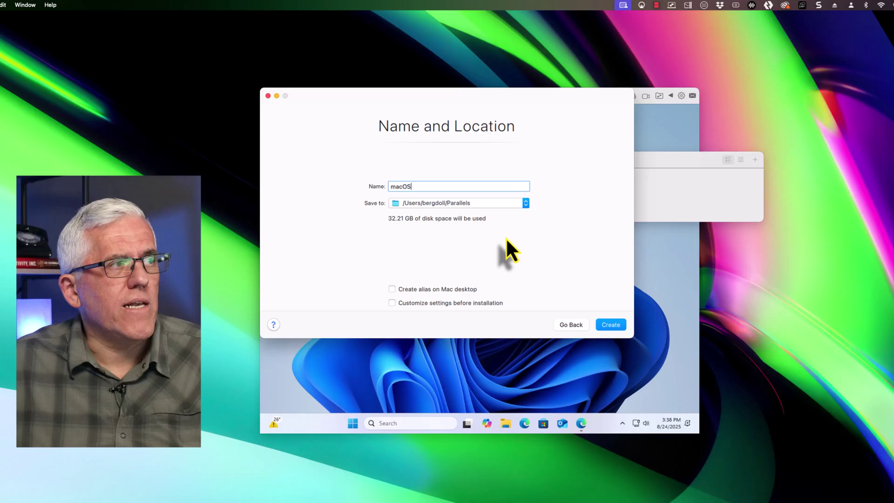
left_click(606, 326)
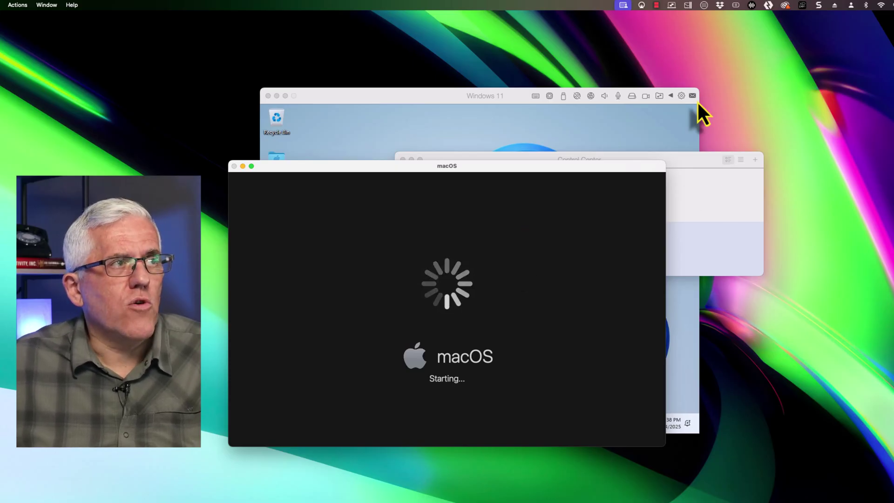
Step: Let the macOS VM boot, then choose Get Started on the hello screen
left_click(656, 5)
left_click(662, 28)
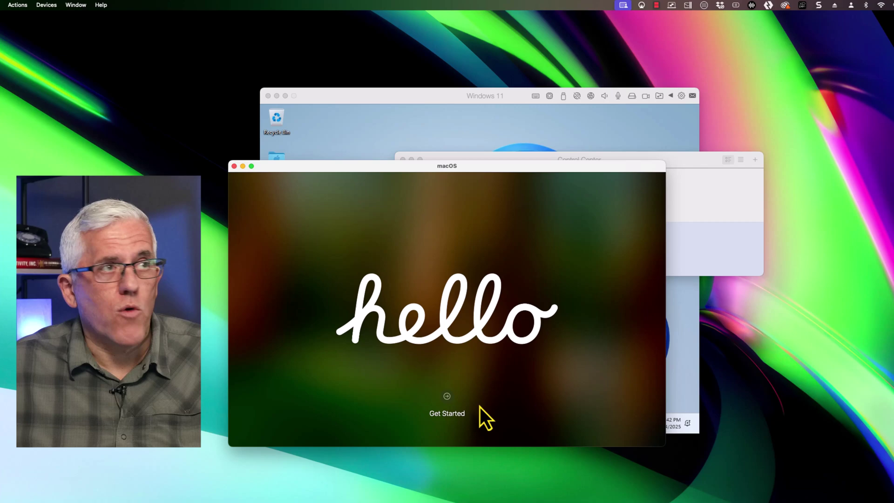
left_click(449, 404)
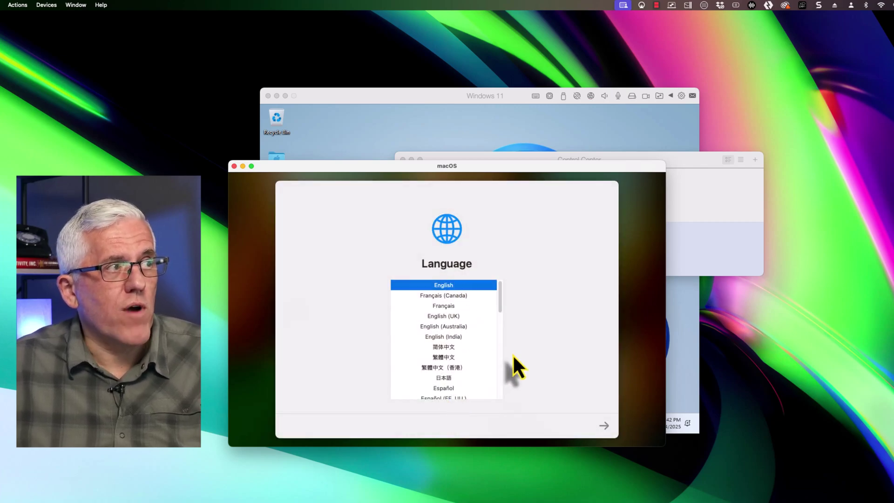
Step: Choose English and Canada, set up as a new Mac, skip Accessibility, and accept Data & Privacy
left_click(604, 426)
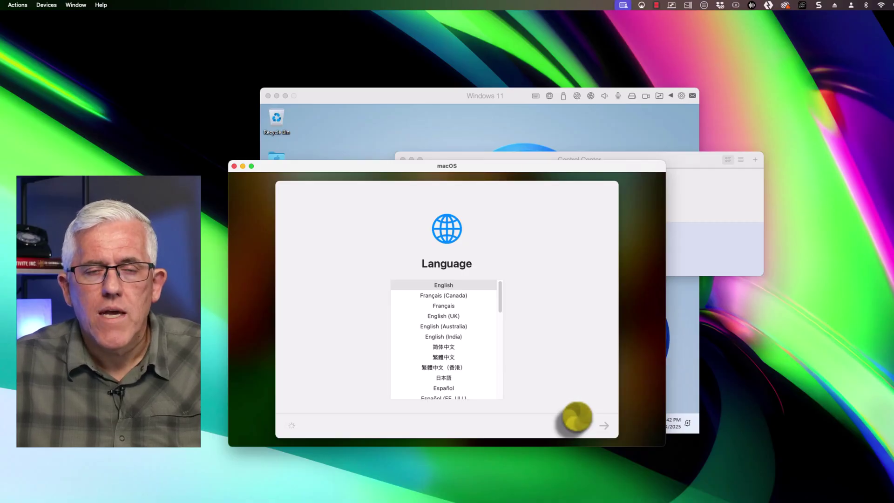
left_click(657, 4)
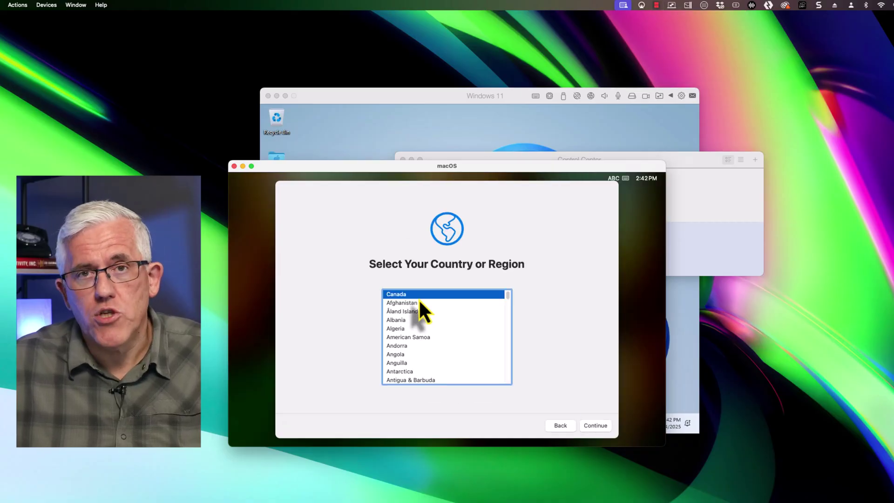
left_click(586, 429)
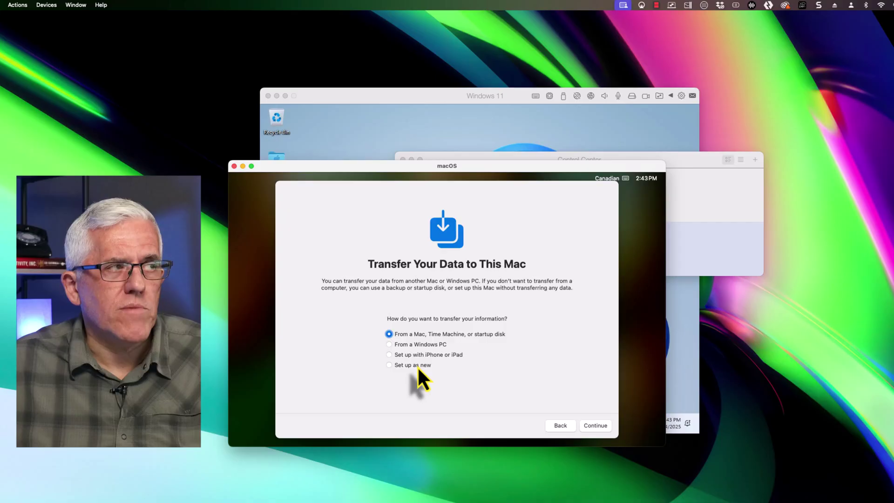
left_click(390, 366)
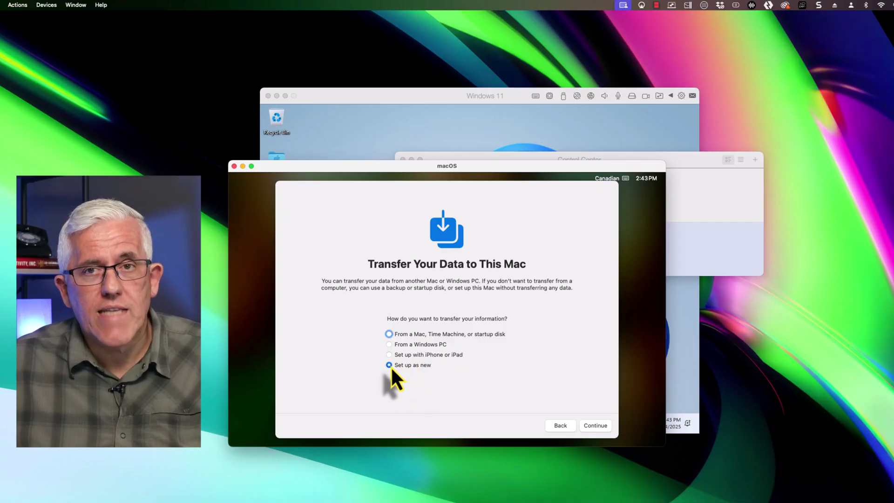
left_click(596, 427)
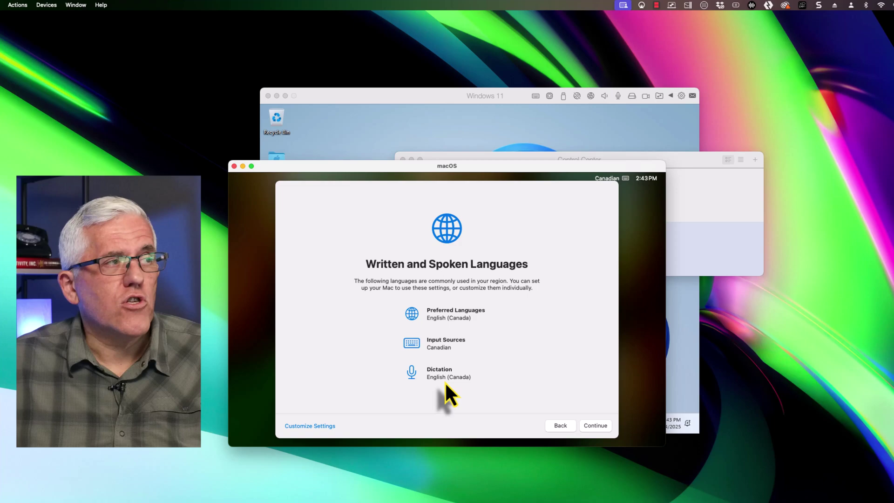
left_click(595, 427)
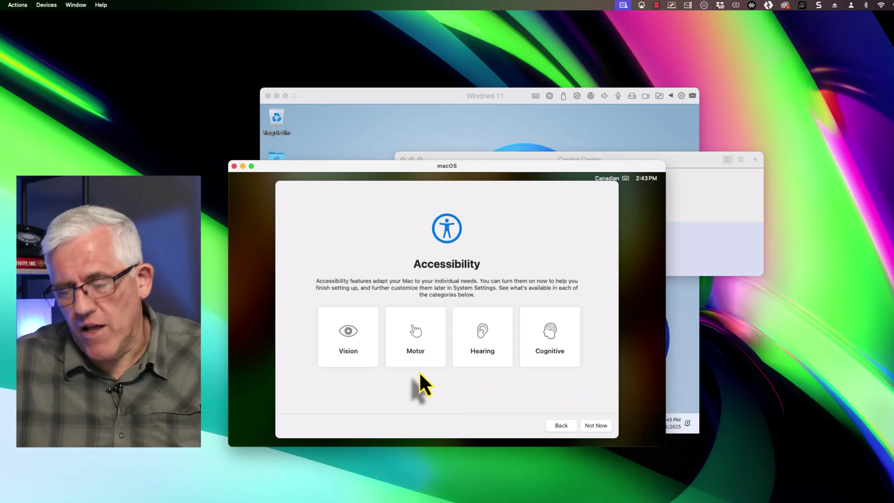
left_click(594, 426)
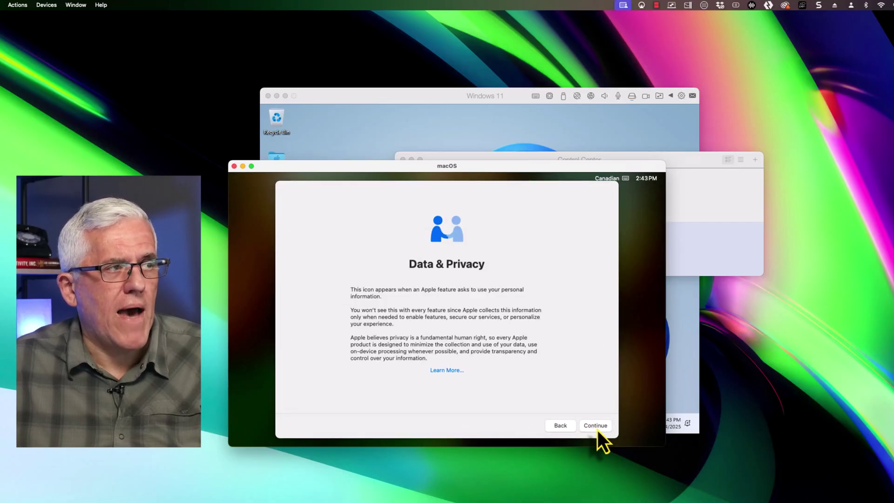
left_click(596, 429)
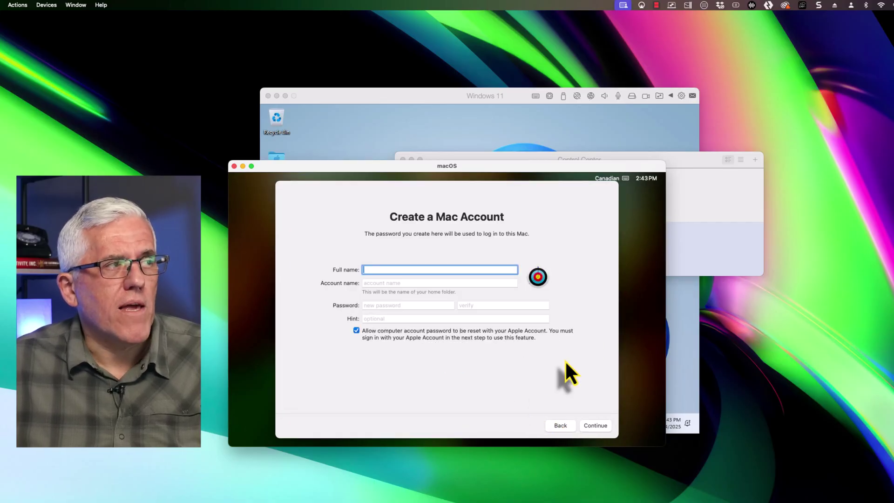
Step: Submit the entered Mac account details on the Create a Mac Account page
left_click(660, 6)
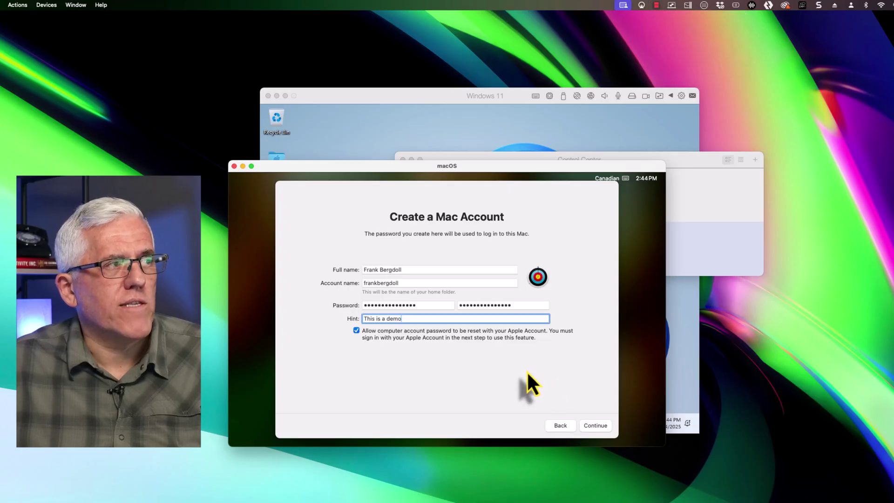
left_click(594, 428)
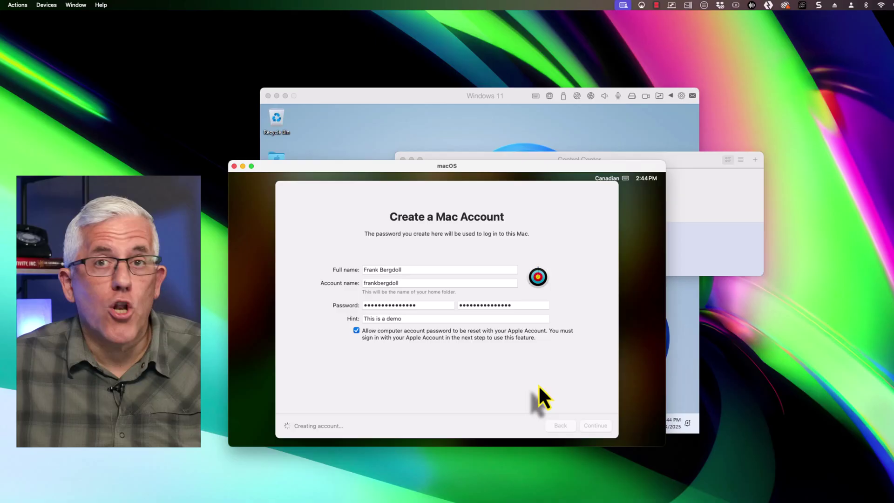
left_click(657, 7)
left_click(660, 29)
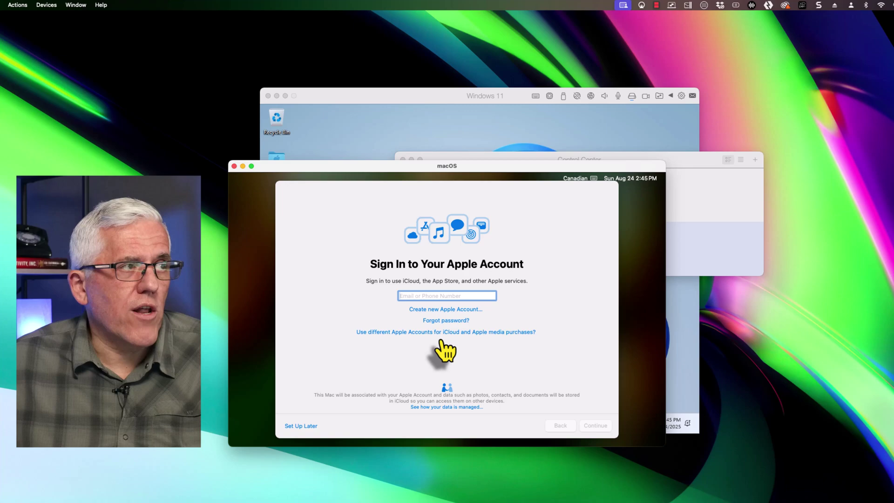
Step: Agree to the macOS license, turn off Location Services, and set Grande Prairie, Canada time zone
left_click(659, 6)
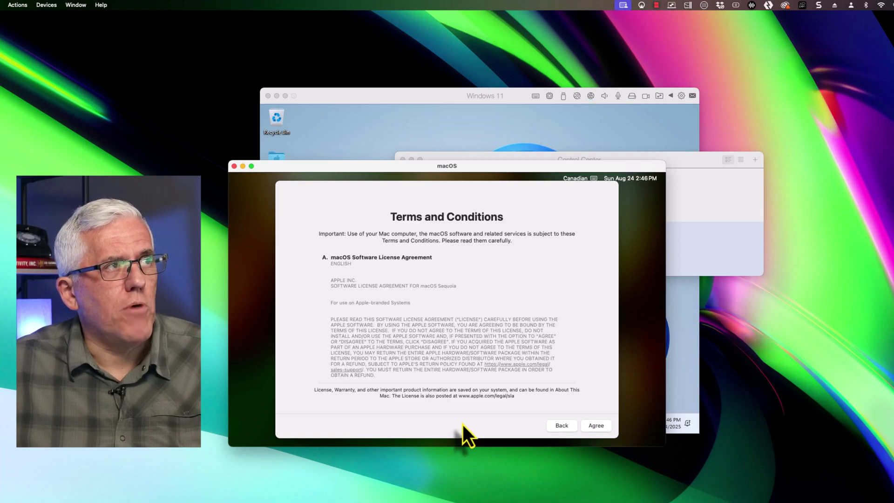
left_click(598, 426)
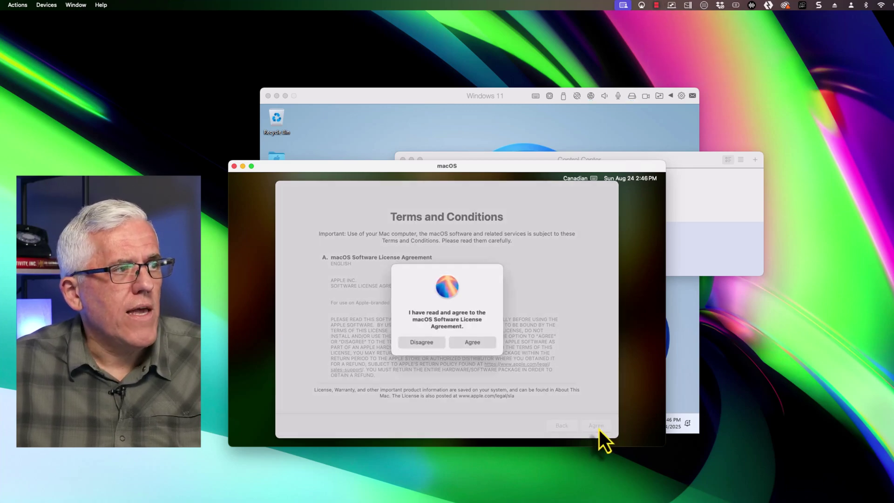
left_click(469, 342)
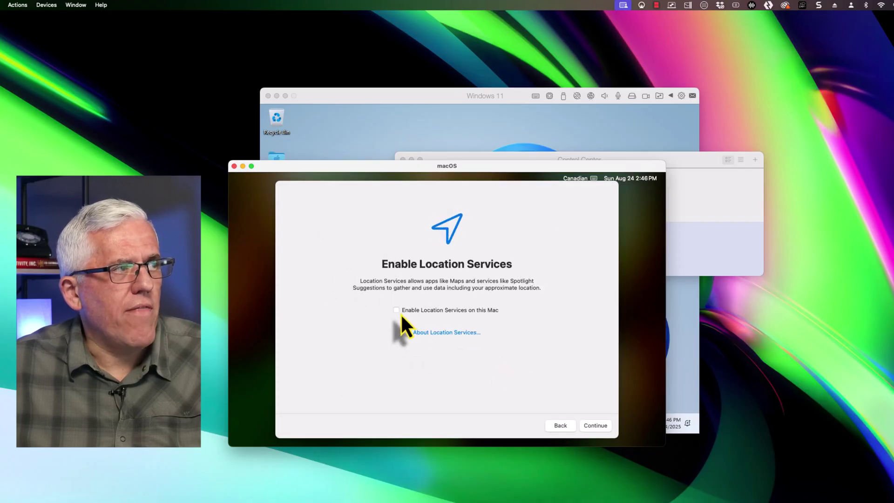
left_click(589, 430)
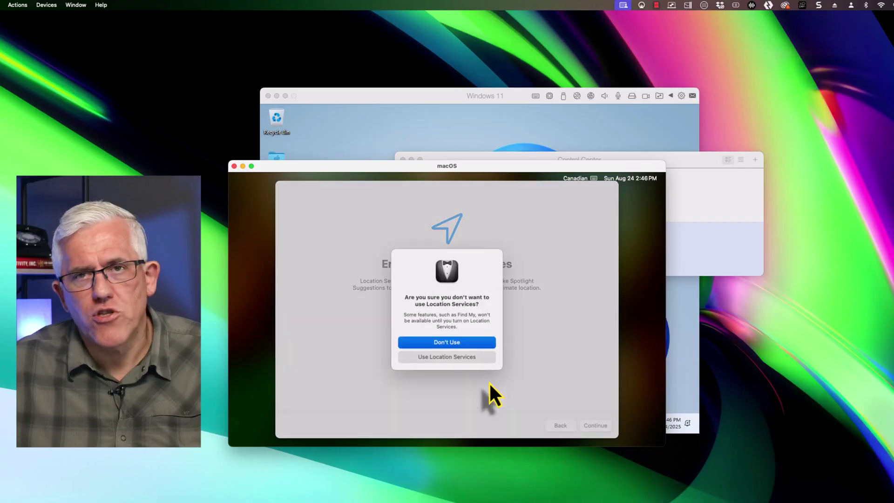
left_click(455, 348)
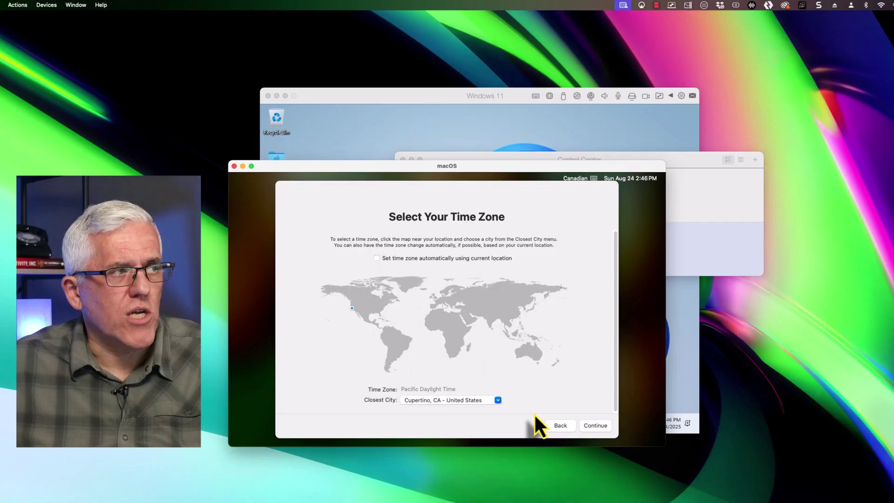
left_click(355, 298)
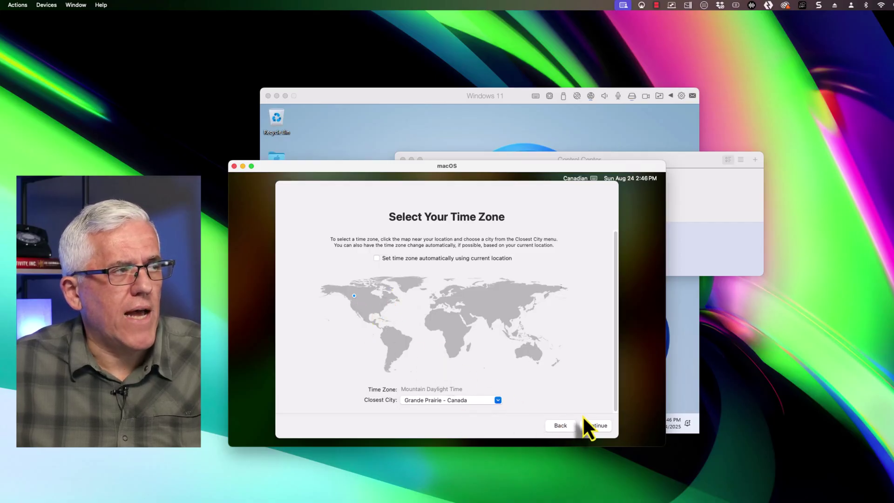
left_click(595, 426)
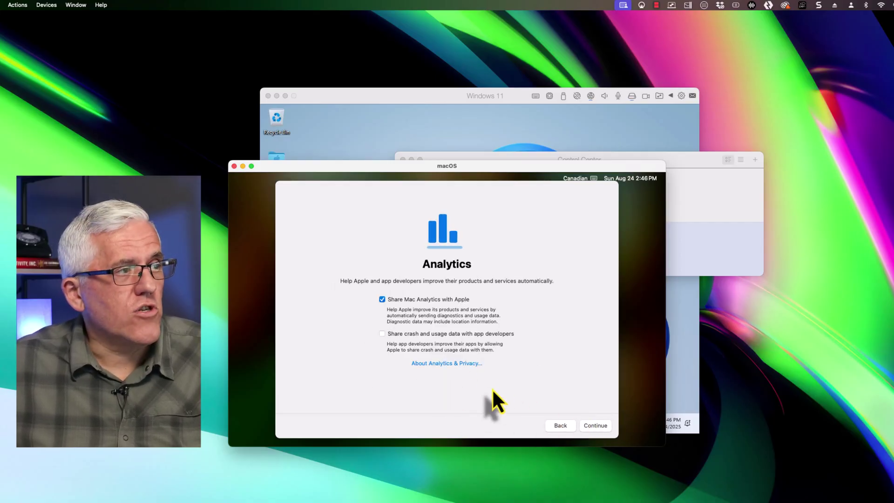
Step: Turn off Mac Analytics, skip Screen Time and Siri, set Appearance to Auto, and pass Updates
left_click(381, 300)
left_click(598, 430)
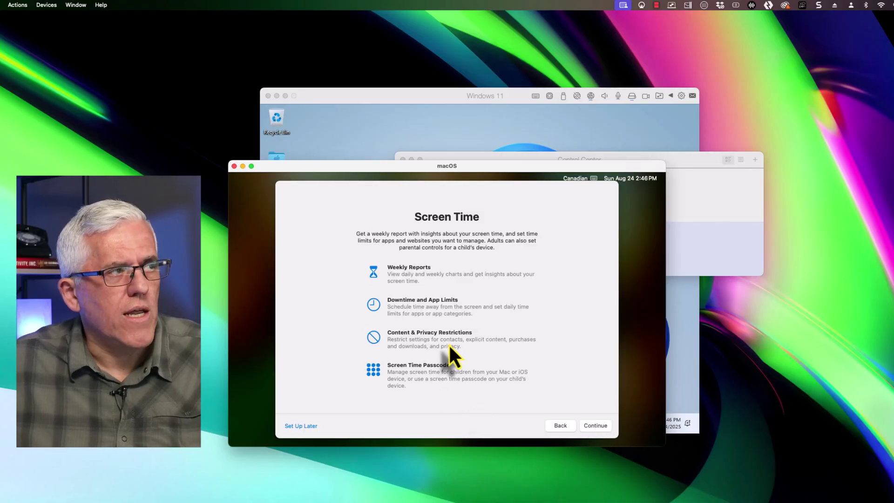
left_click(602, 429)
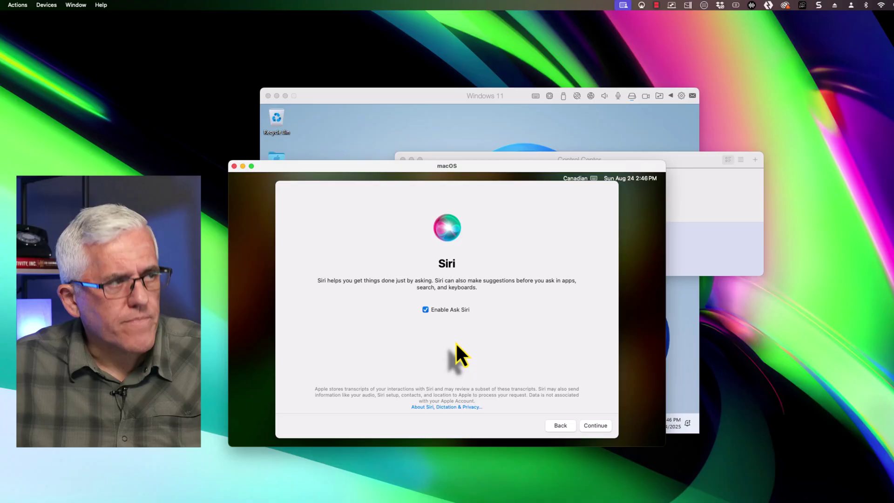
left_click(602, 429)
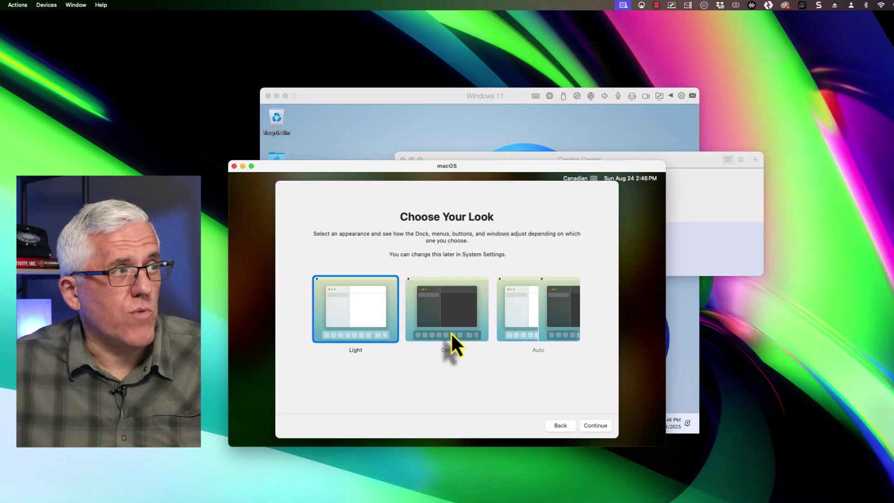
left_click(519, 327)
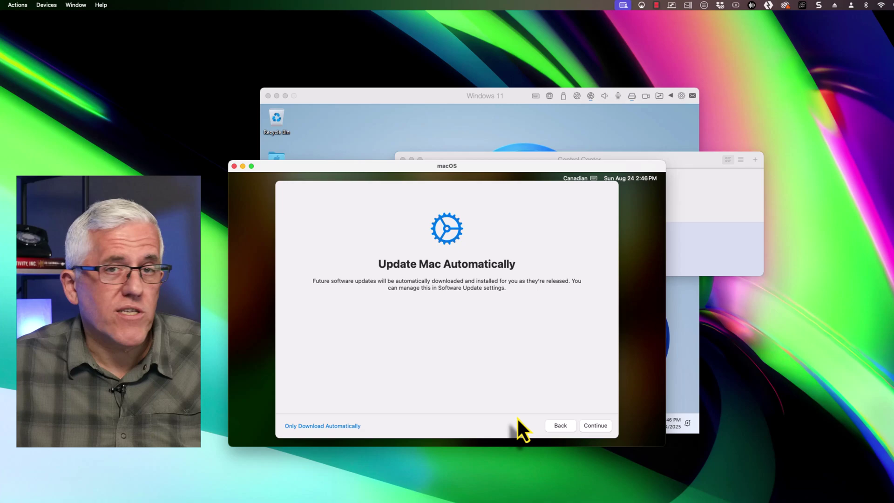
left_click(599, 429)
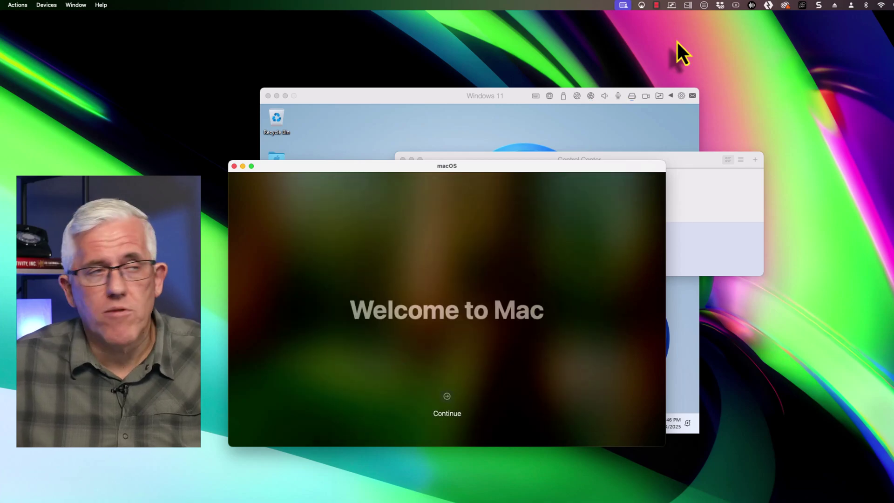
left_click(657, 6)
Step: Place the macOS VM upper left, Windows 11 upper right, Control Center below, then open Create New
left_click(660, 27)
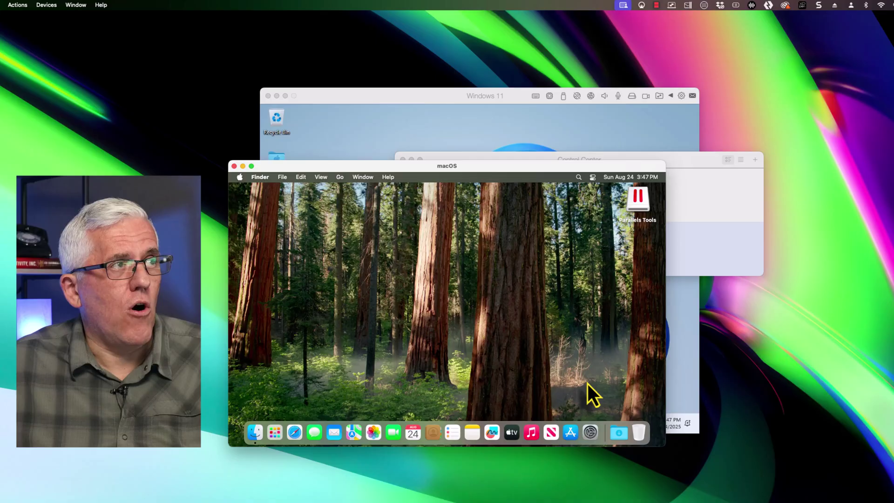
left_click_drag(517, 170, 187, 118)
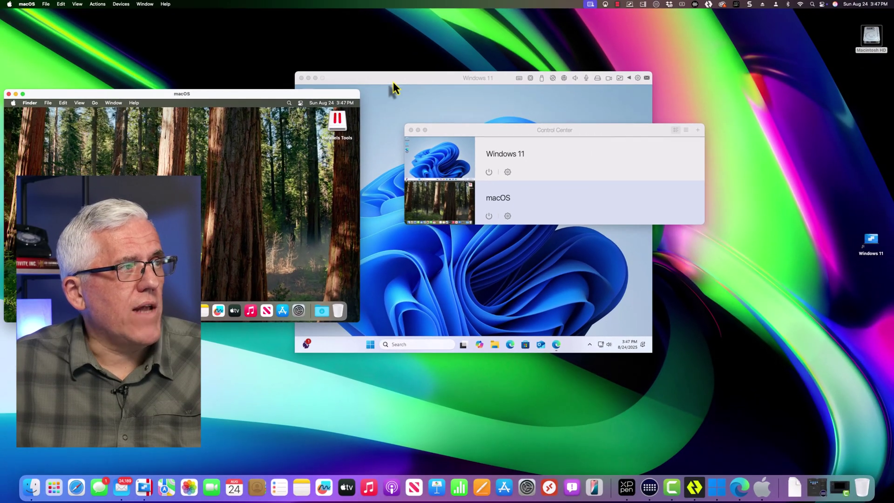
left_click_drag(379, 91, 477, 59)
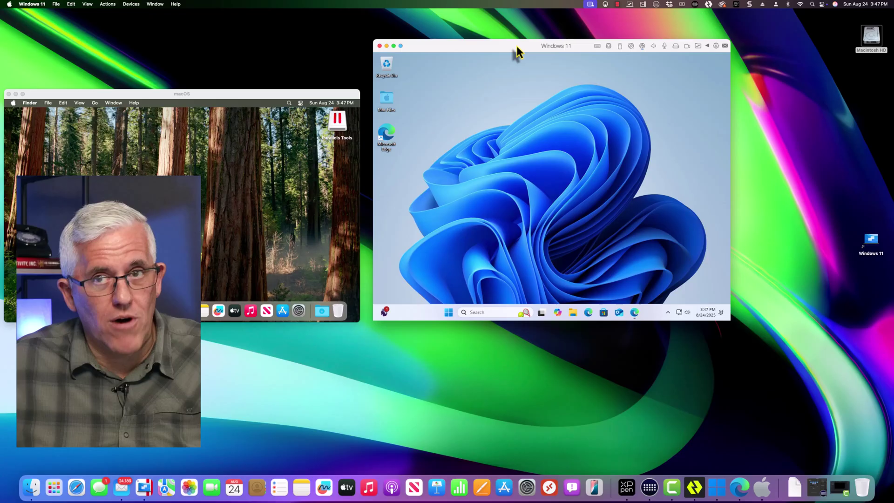
left_click(380, 46)
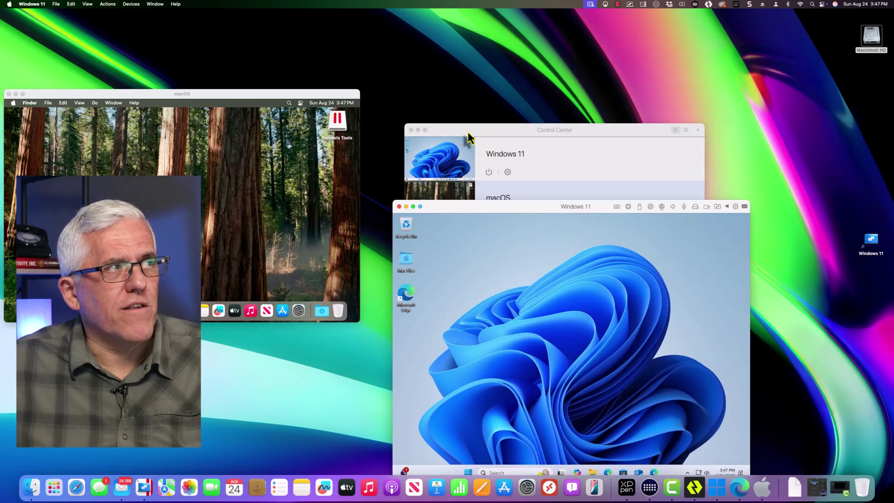
left_click_drag(468, 134, 168, 236)
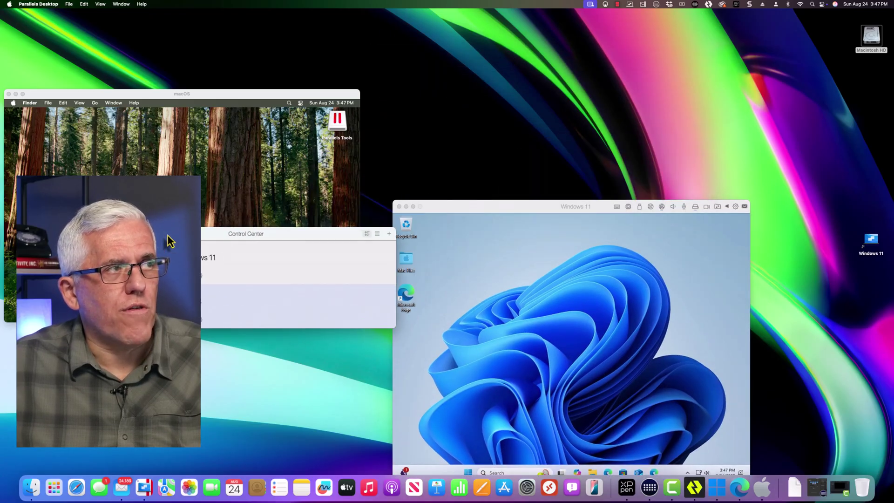
left_click(459, 219)
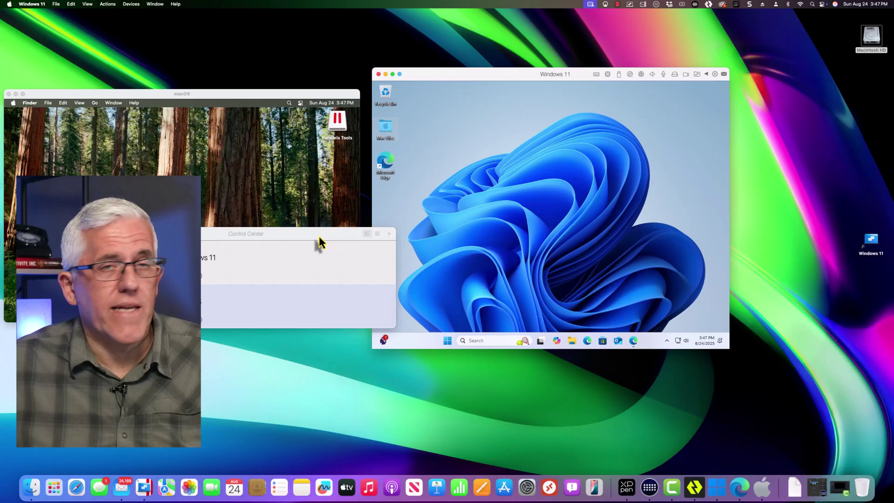
left_click_drag(320, 237, 449, 267)
left_click(528, 261)
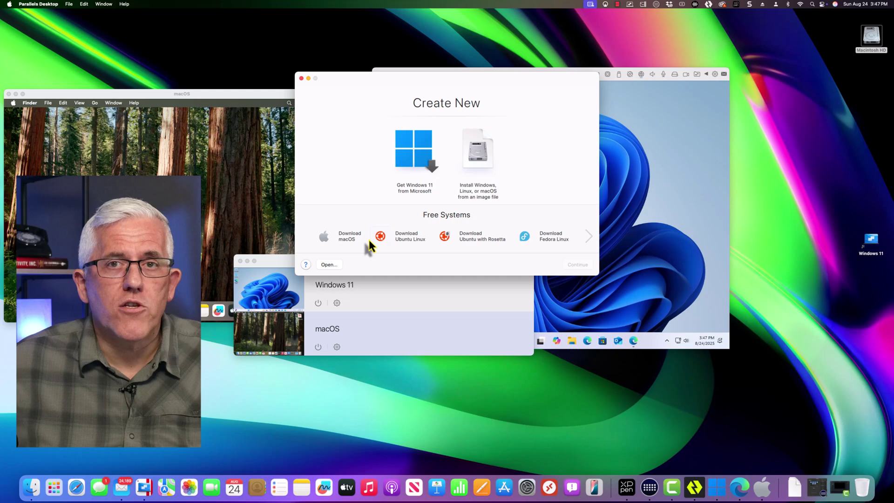
Step: Download and install Debian GNU Linux 12.6 ARM64 from the Free Systems list
left_click(588, 238)
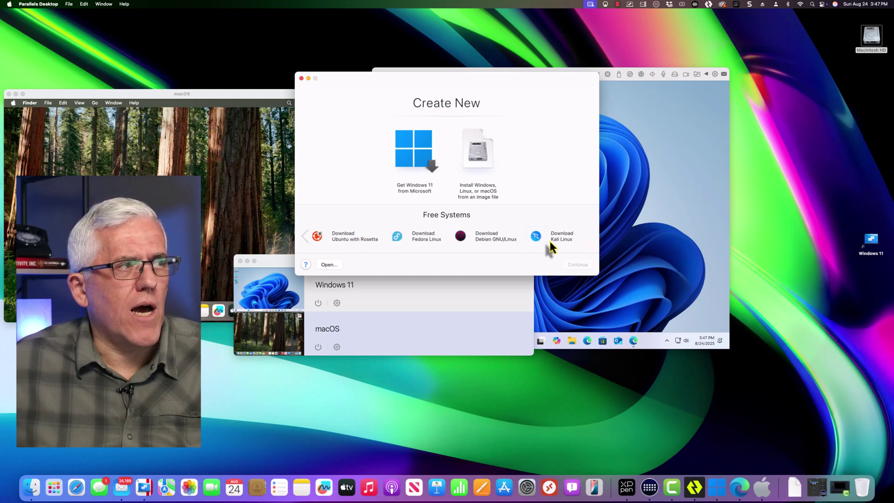
left_click(480, 239)
left_click(578, 265)
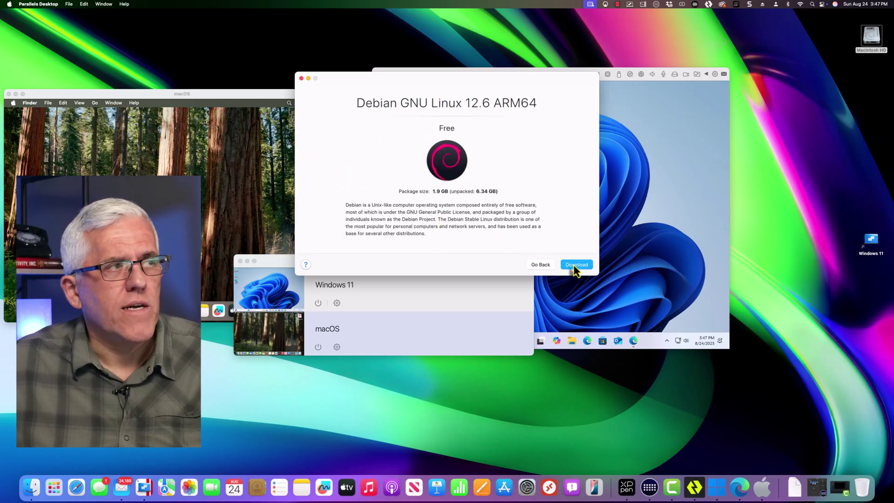
left_click(576, 264)
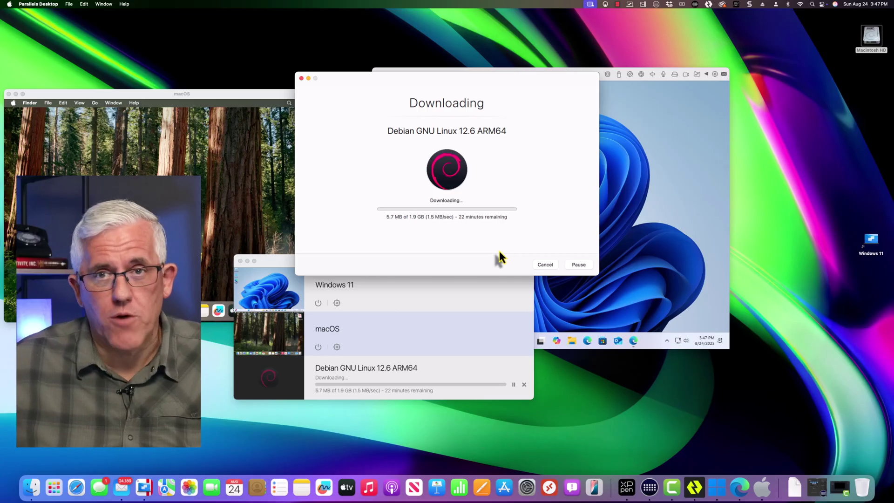
left_click(618, 4)
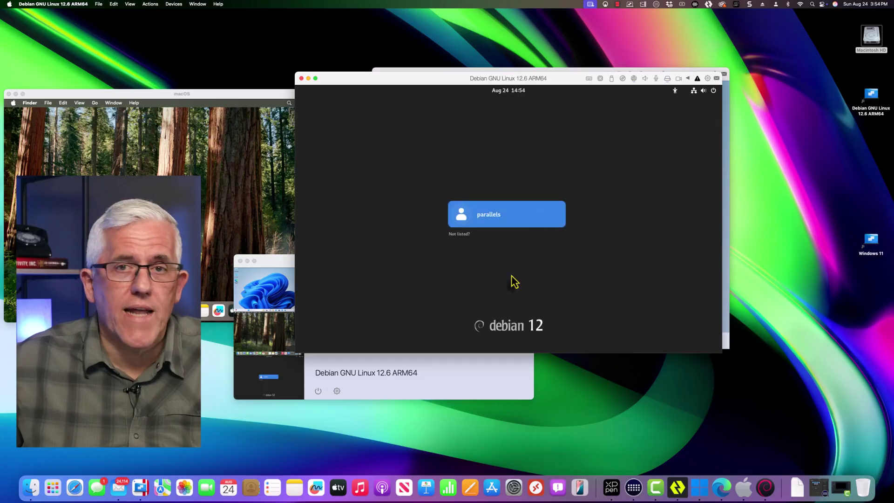
Step: Sign in to the Debian VM's user account with its password, then start entering the super-user password
left_click(490, 220)
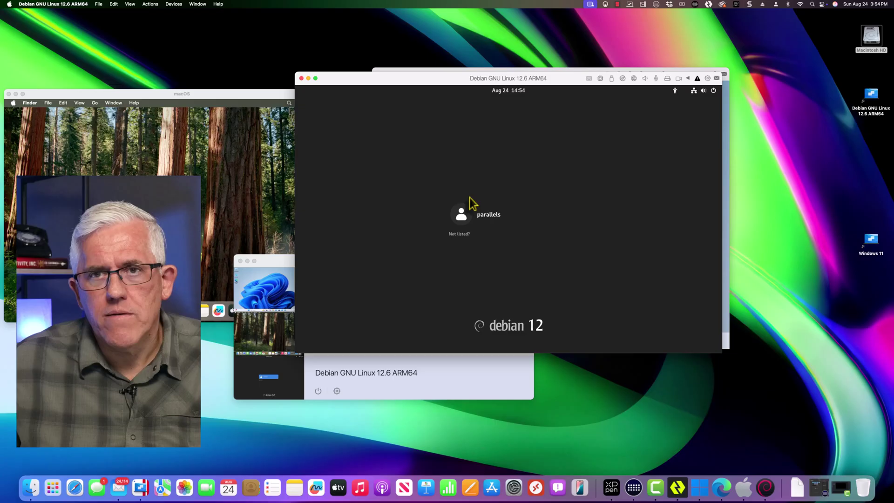
left_click(479, 220)
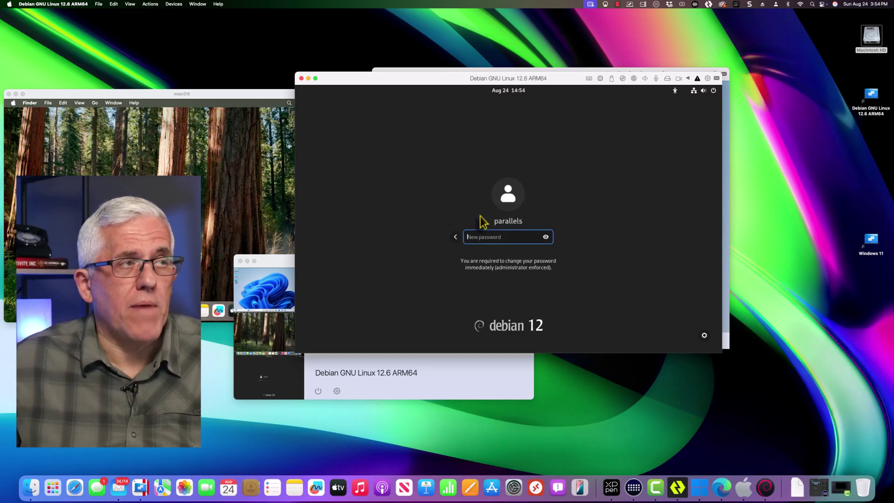
type("•")
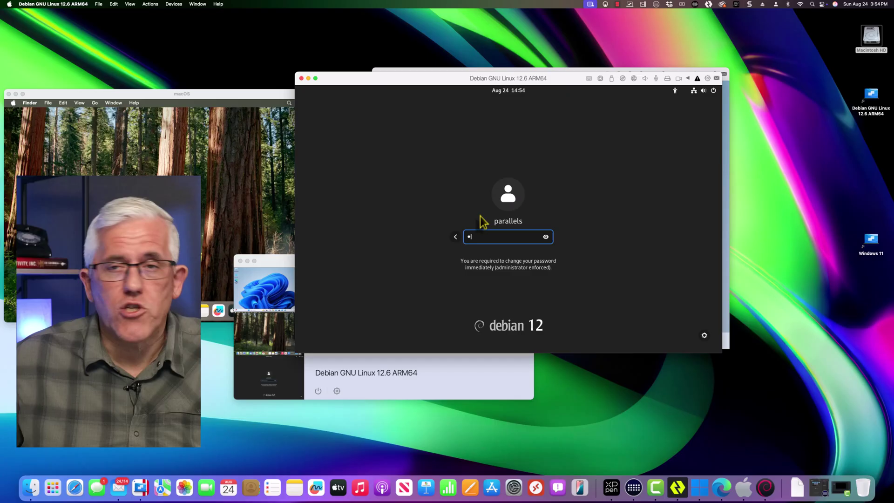
type("•••")
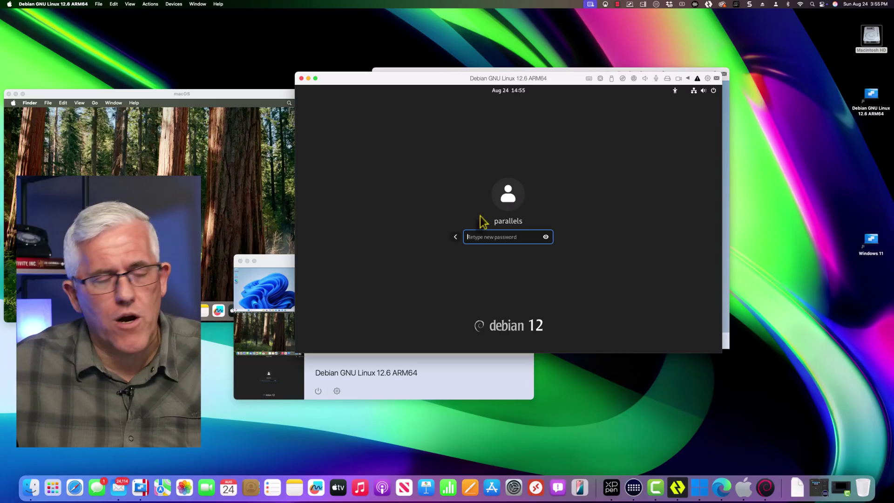
type("•")
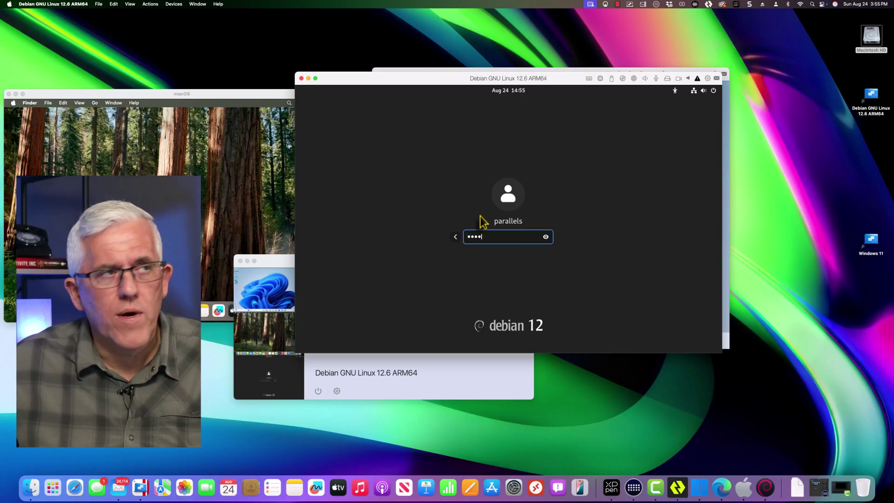
type("•••")
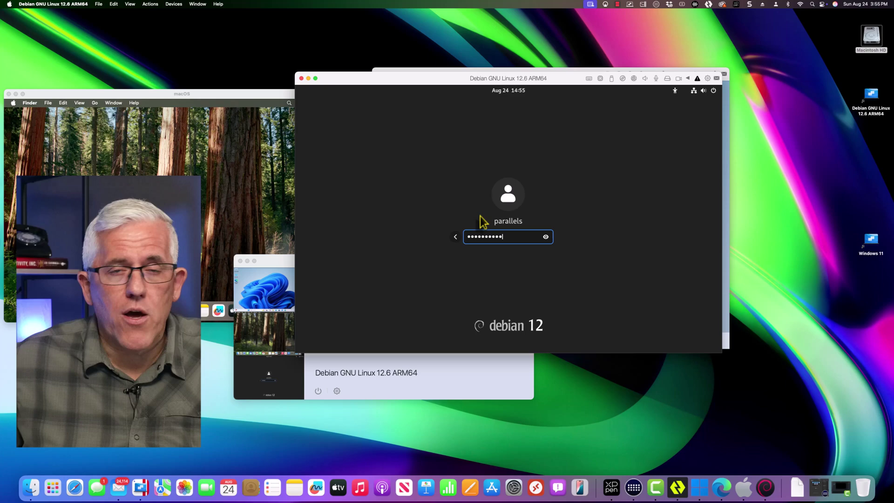
key("Return")
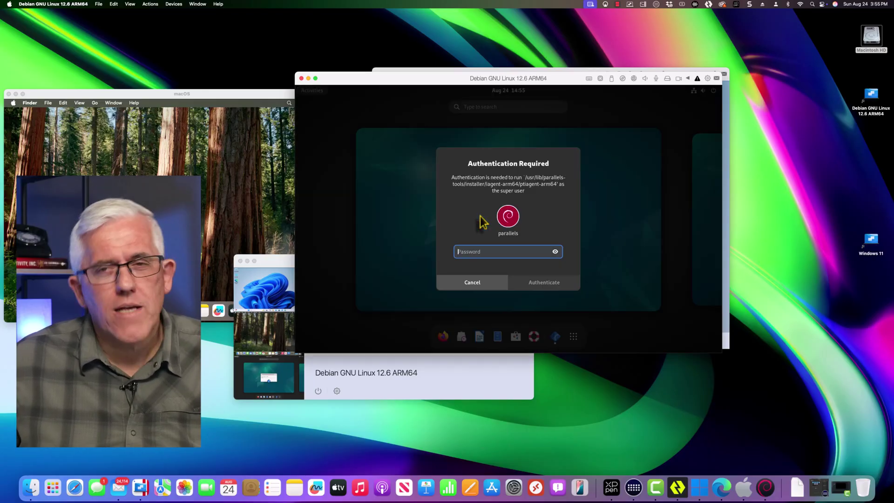
type("p")
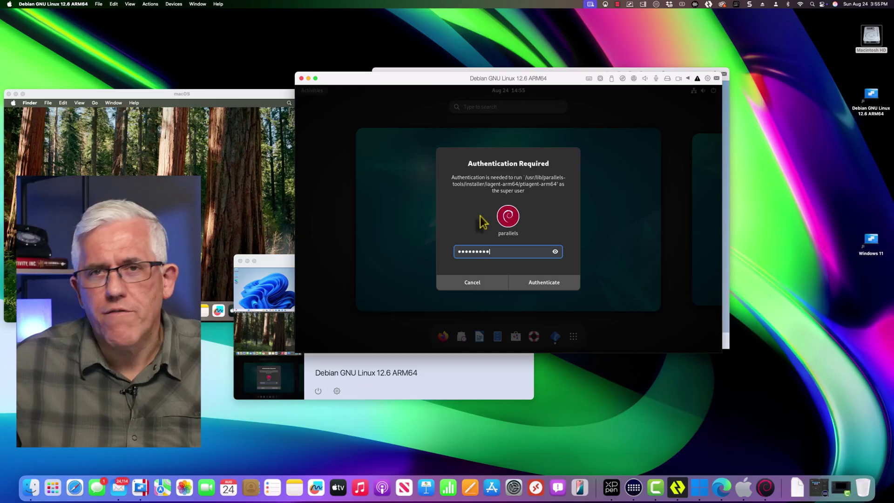
Step: Authenticate the Parallels Tools installer and lay out the Debian, macOS, Windows 11 and Control Center windows side by side
key("Return")
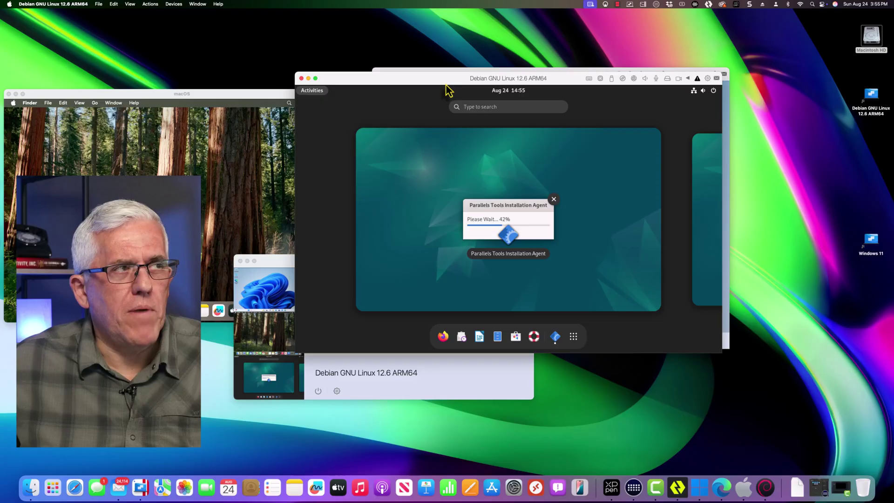
left_click_drag(446, 79, 607, 167)
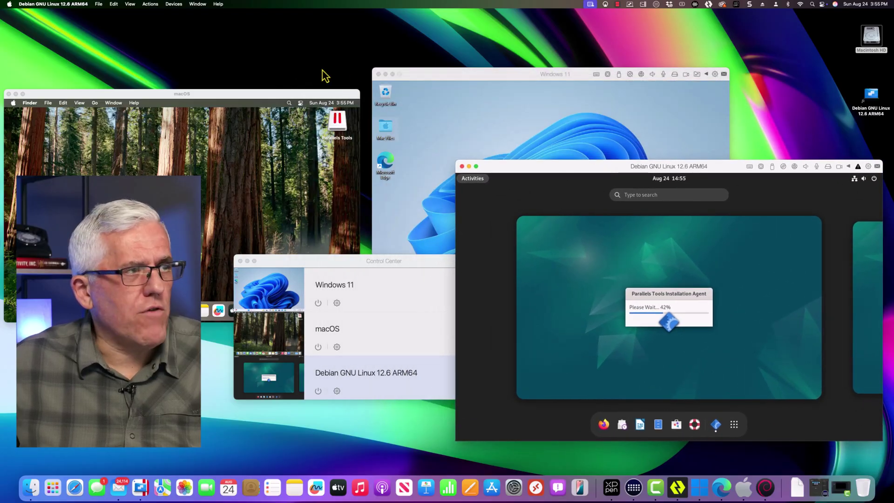
left_click_drag(235, 96, 247, 31)
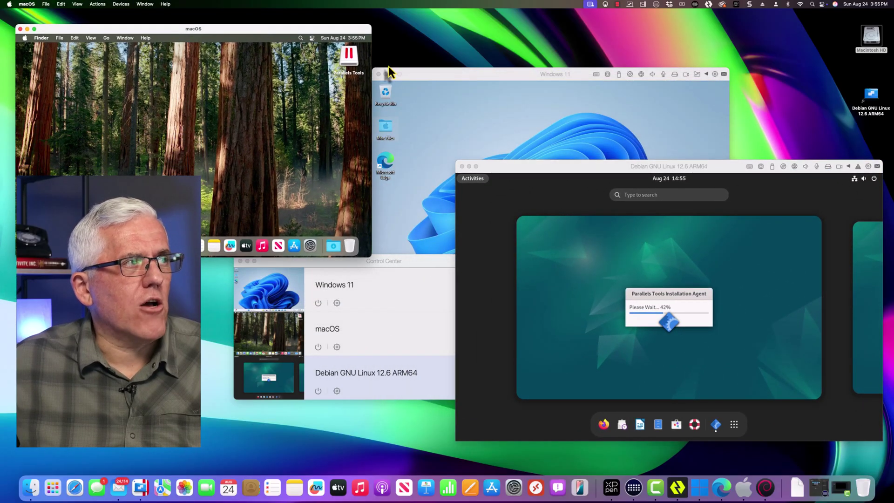
left_click(429, 83)
left_click_drag(429, 82, 312, 102)
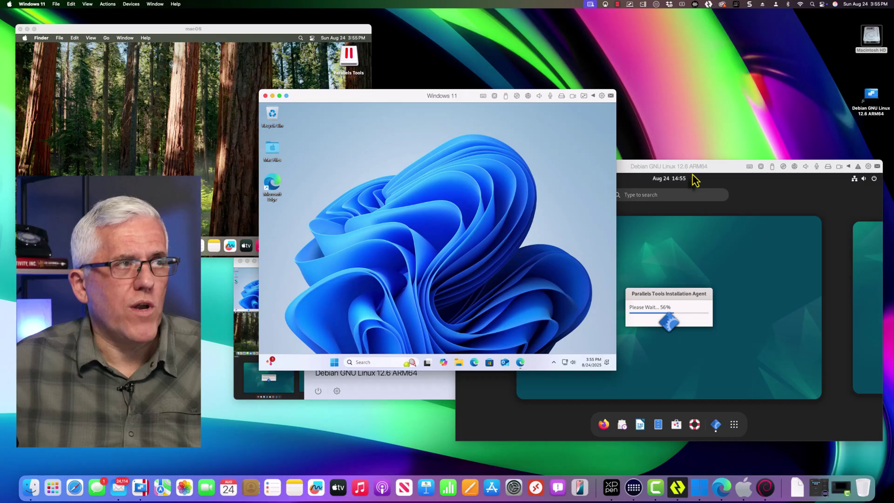
left_click_drag(694, 170, 647, 186)
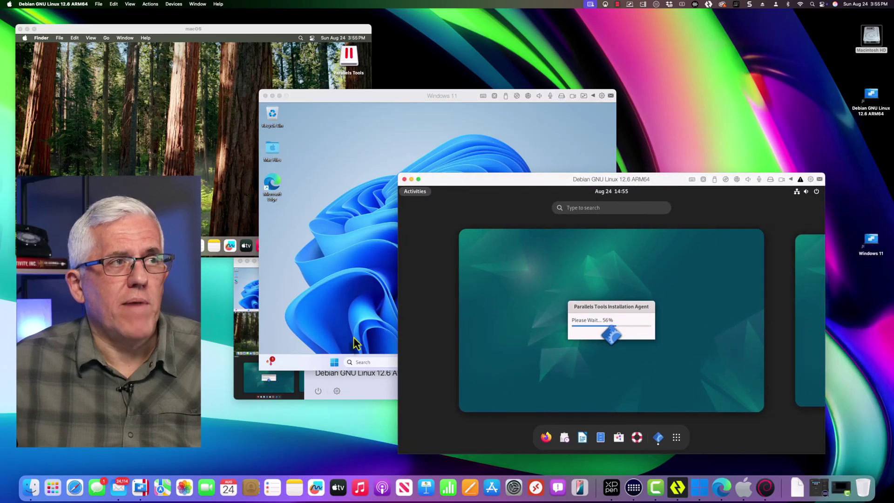
left_click_drag(244, 262, 42, 336)
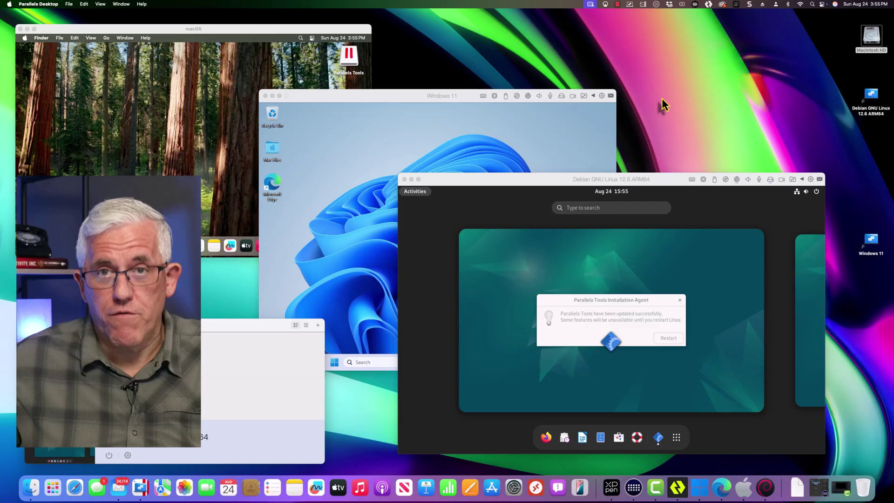
Step: Restart Debian after the Parallels Tools install and return to its full desktop
left_click(617, 4)
left_click(622, 23)
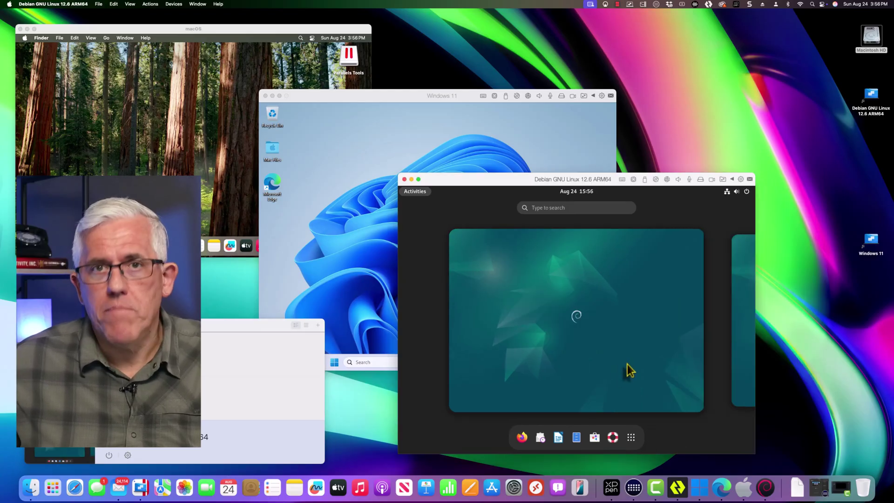
left_click(623, 370)
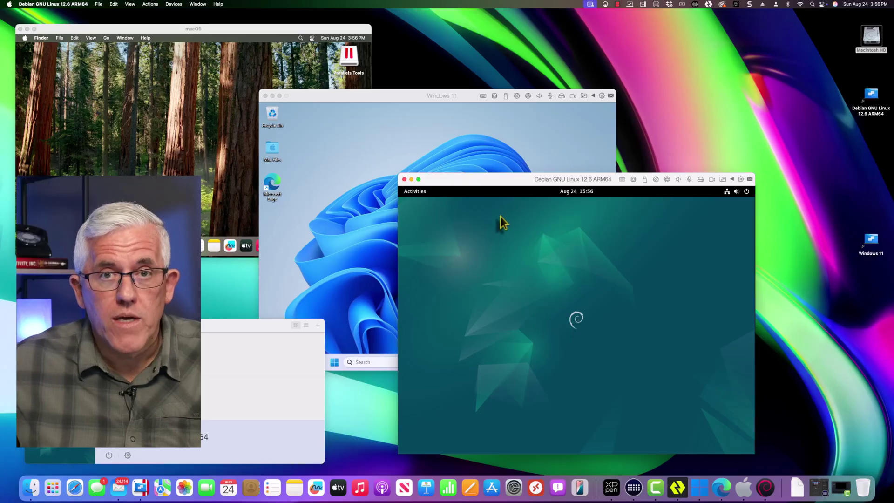
Step: Launch Firefox from the Debian Activities overview on the neighbouring workspace
left_click(416, 197)
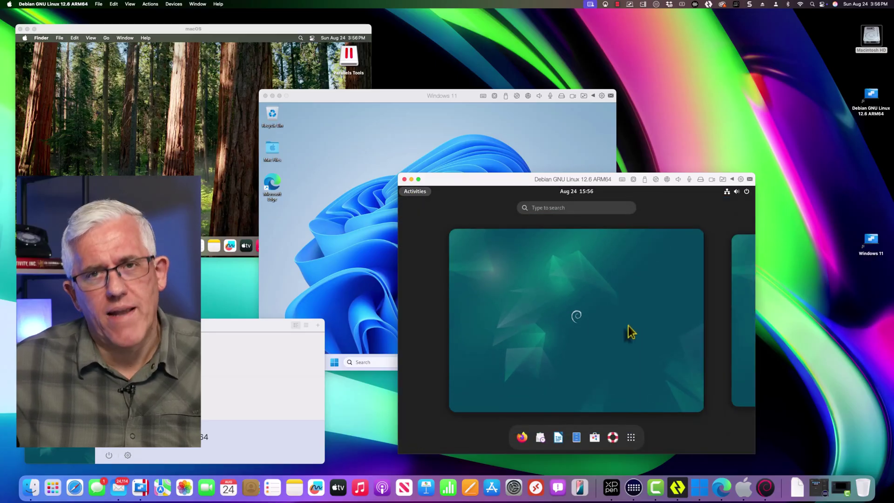
left_click(748, 314)
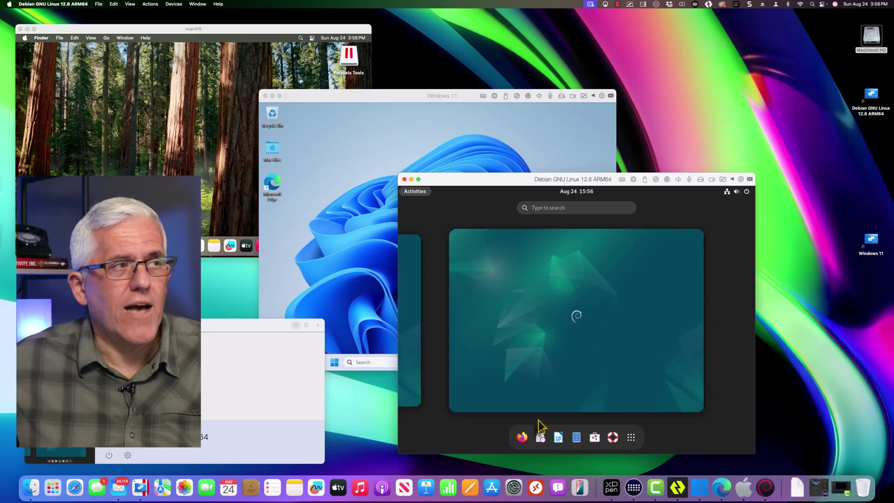
left_click(521, 437)
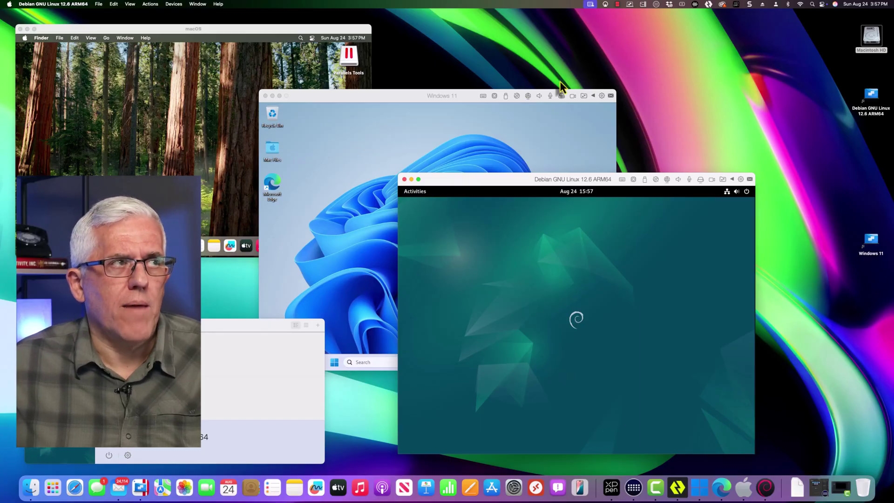
left_click(618, 4)
left_click(624, 22)
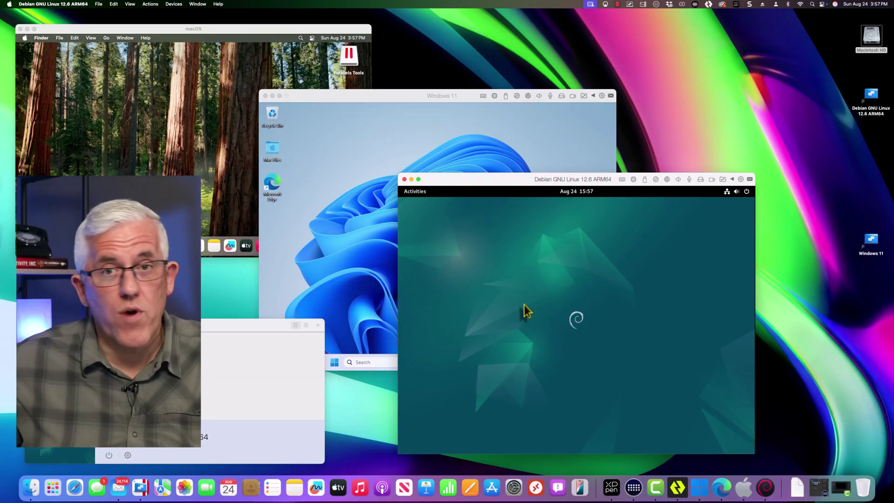
Step: Skip through Firefox's welcome, import and phone-sync onboarding steps and start browsing
left_click(415, 193)
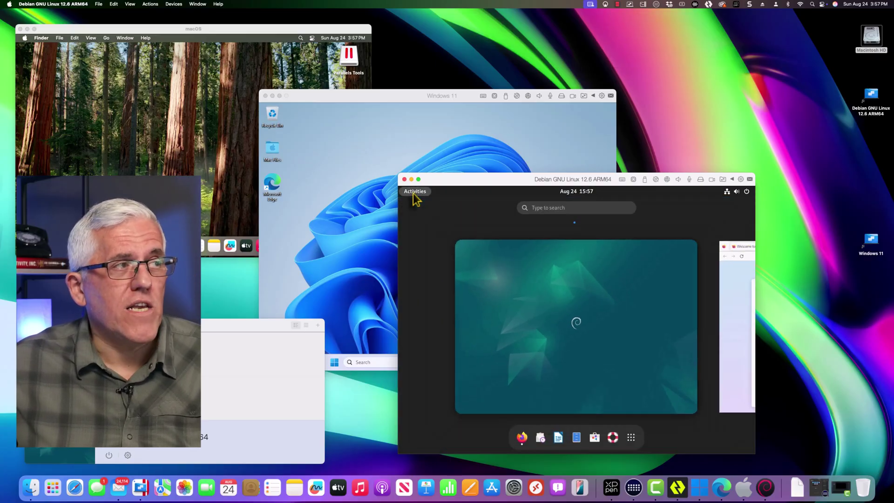
left_click(726, 348)
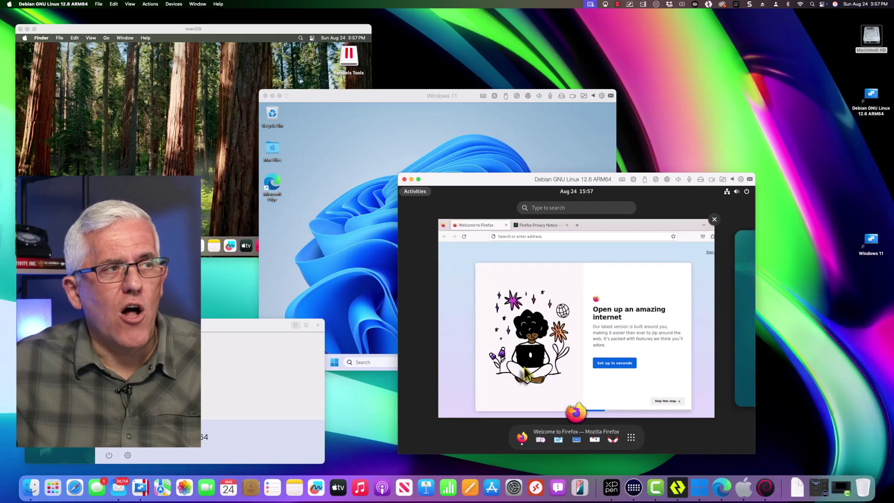
left_click(665, 403)
left_click(673, 424)
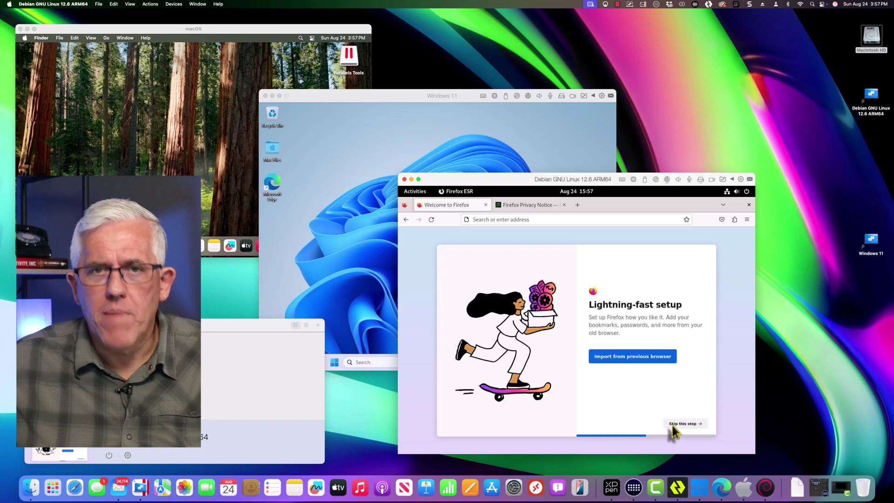
left_click(673, 425)
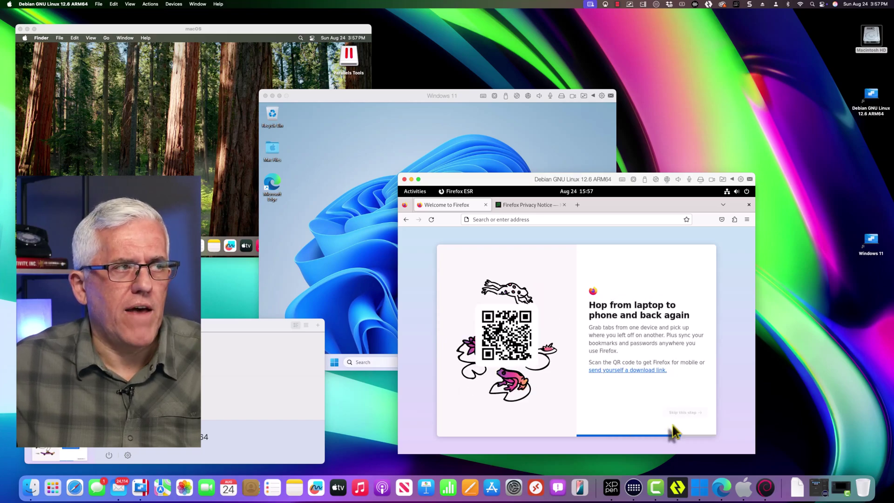
left_click(674, 427)
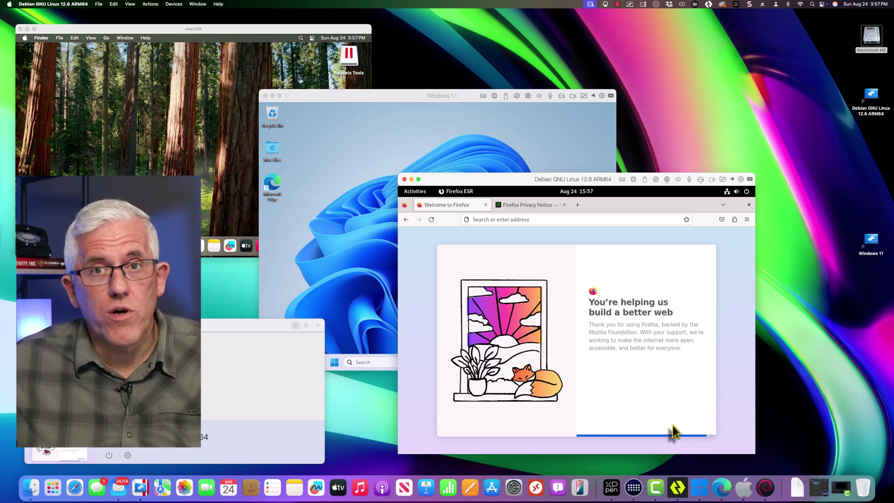
left_click(605, 373)
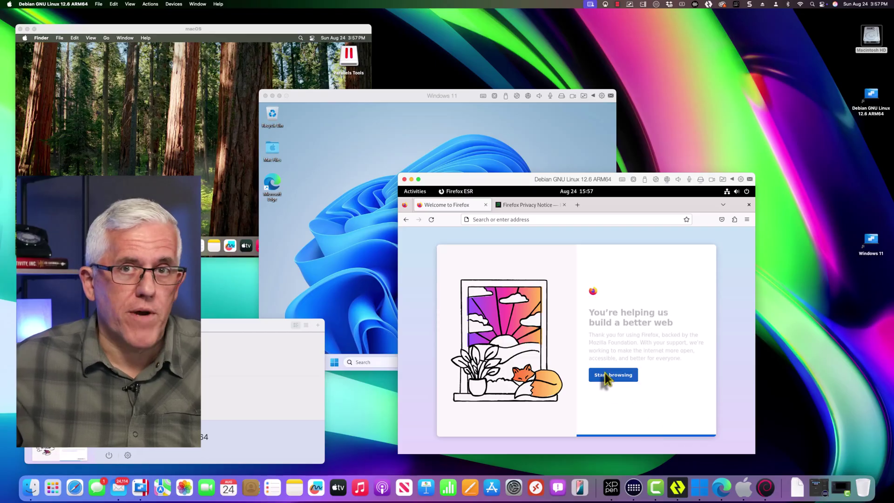
Step: Search the web for 'duckduckgo' from Firefox's address bar
left_click(494, 219)
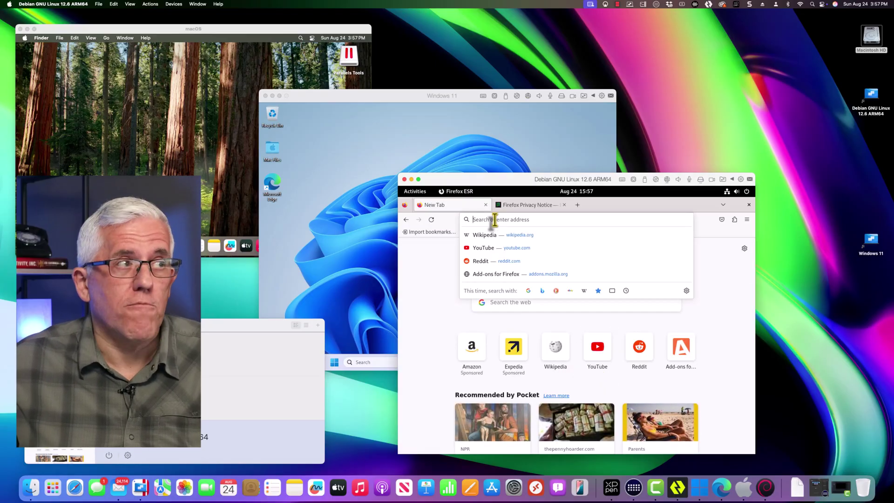
type("duckd")
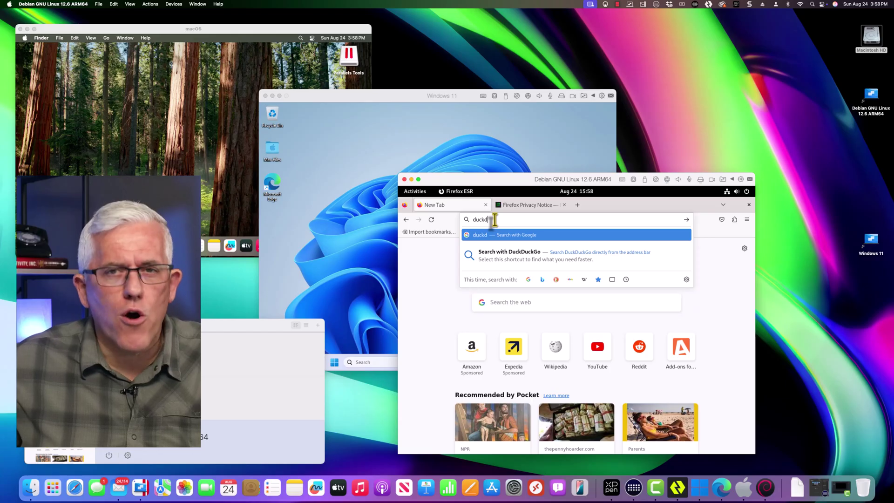
type("uckgo")
key("Return")
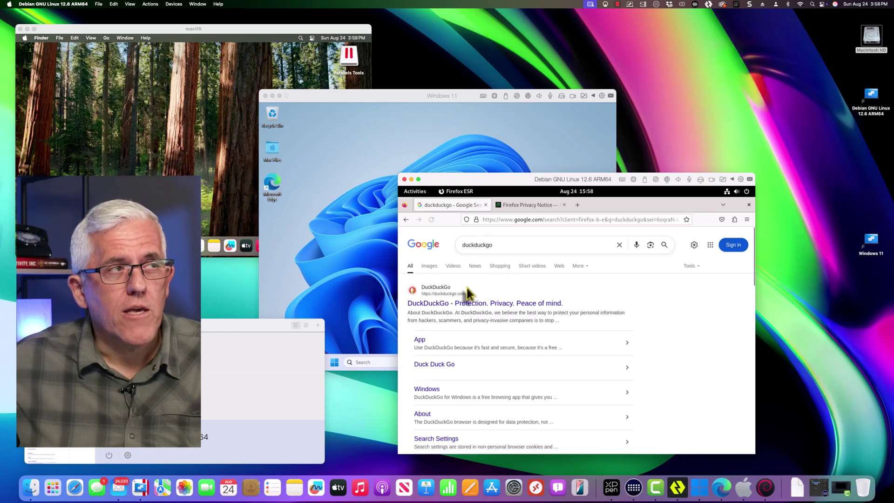
Step: Open the DuckDuckGo result, then apply pending Debian updates with Restart & Install
left_click(467, 311)
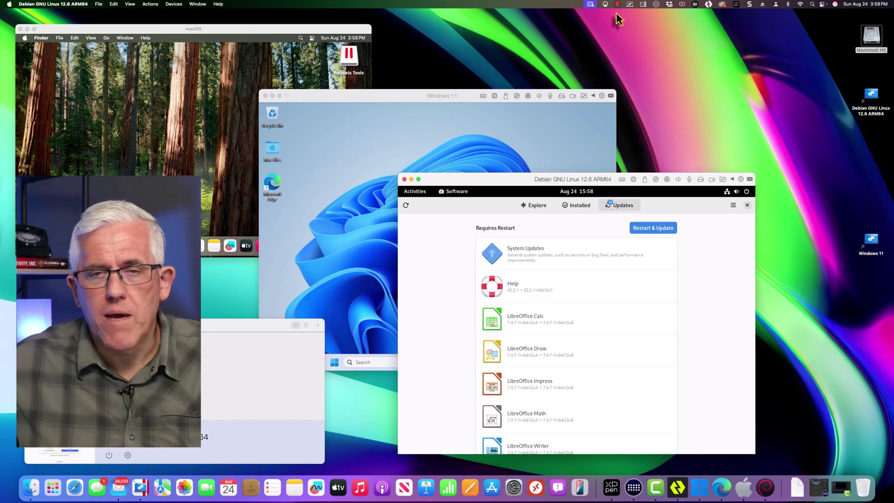
left_click(647, 228)
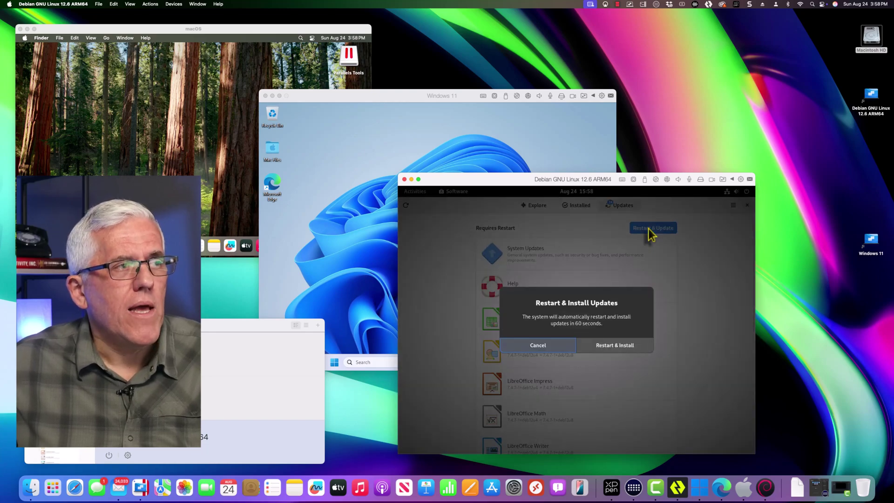
left_click(612, 347)
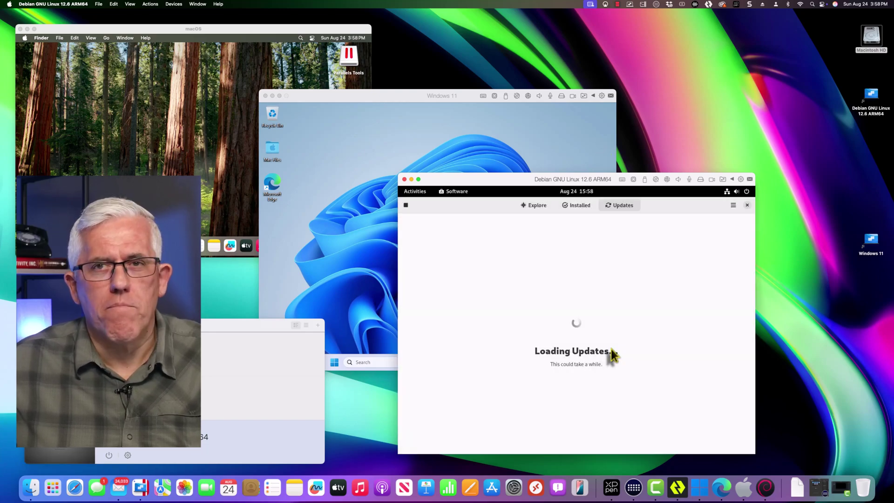
left_click(617, 4)
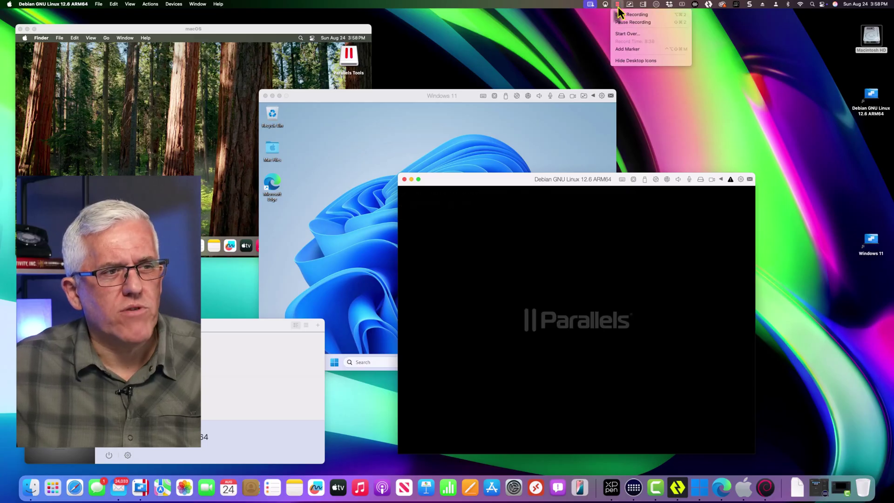